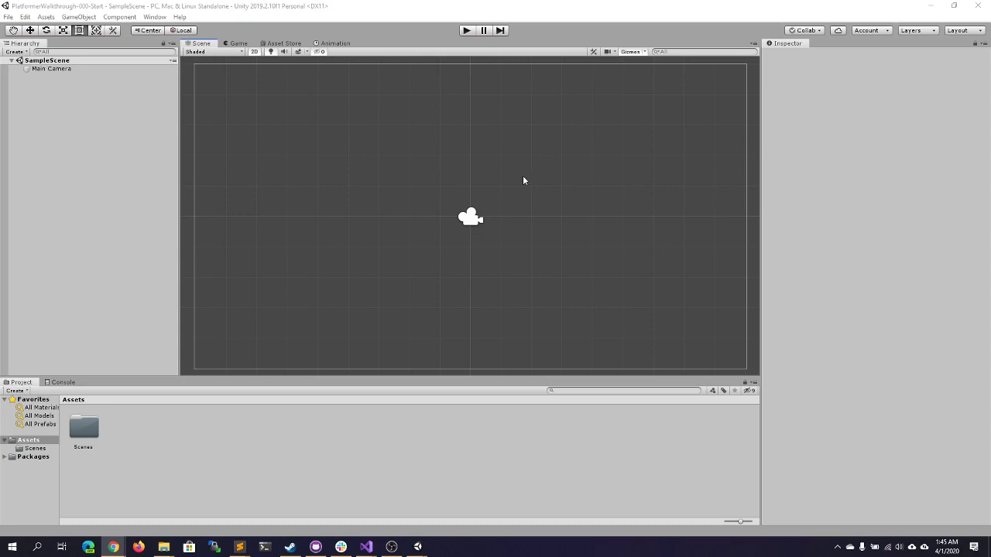
- Open the Package Manager and install the 2D Sprite package, version 1.0.0
{"action": "left_click", "coordinate": [414, 16]}
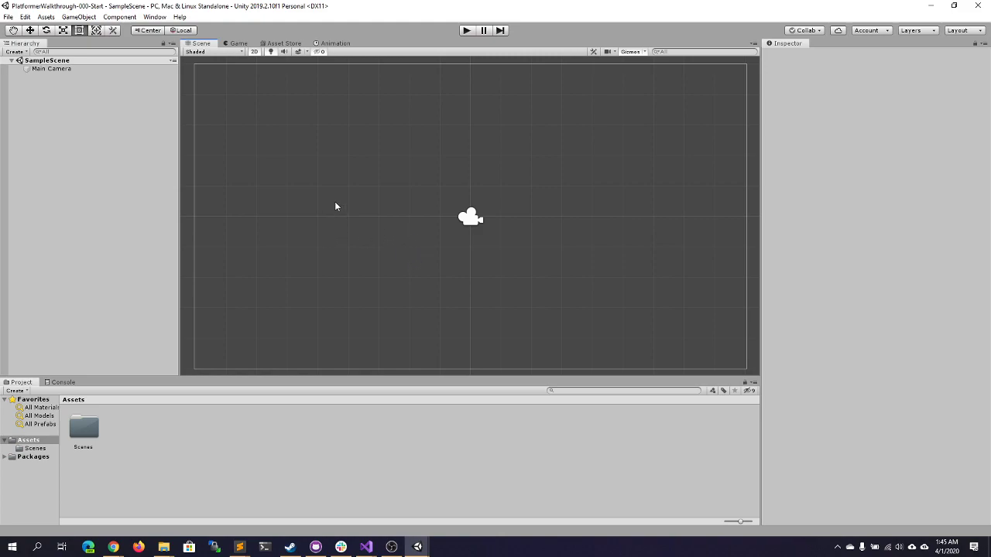
{"action": "left_click", "coordinate": [155, 17]}
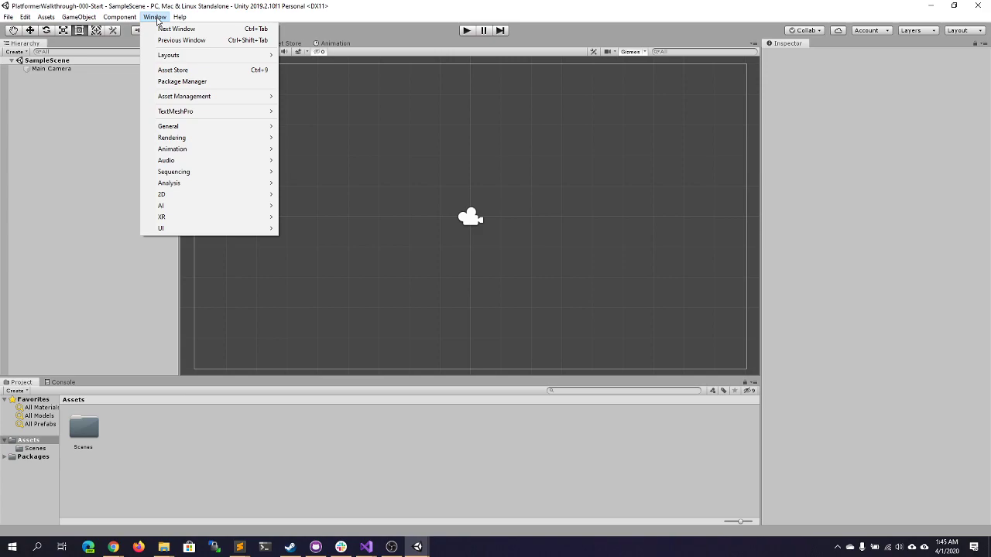
{"action": "left_click", "coordinate": [187, 83]}
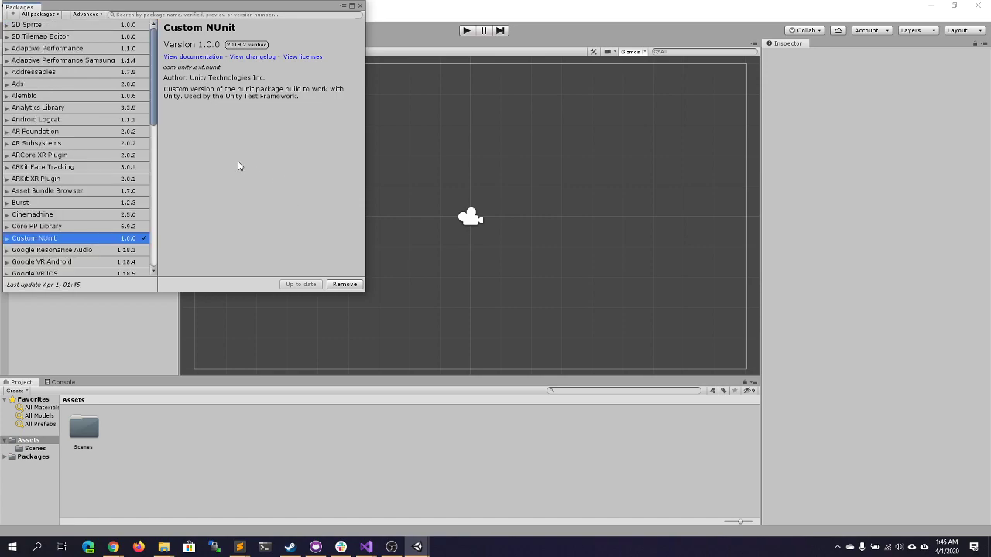
{"action": "left_click", "coordinate": [51, 28]}
{"action": "left_click", "coordinate": [51, 39]}
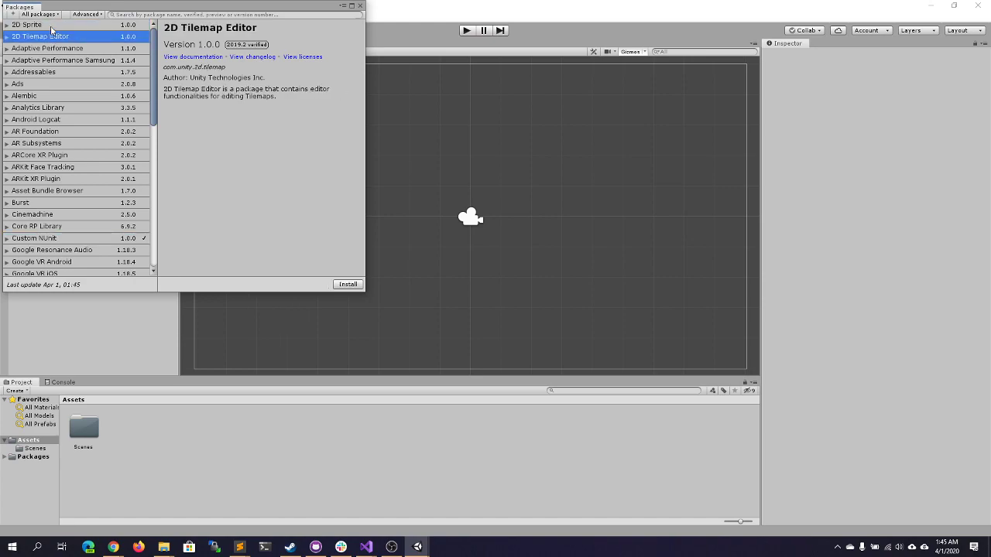
{"action": "left_click", "coordinate": [53, 25]}
{"action": "left_click_drag", "start_coordinate": [158, 8], "coordinate": [347, 103]}
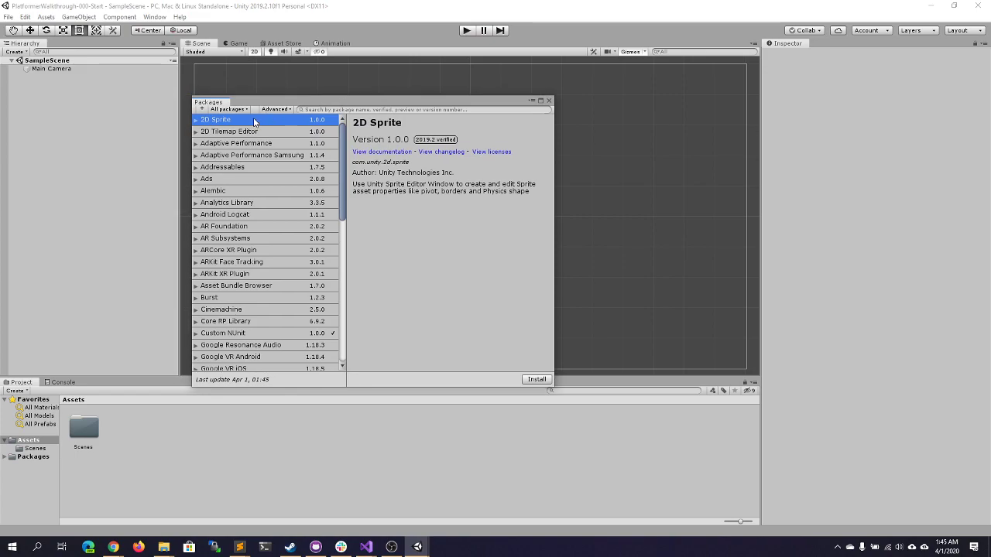
{"action": "left_click", "coordinate": [255, 132]}
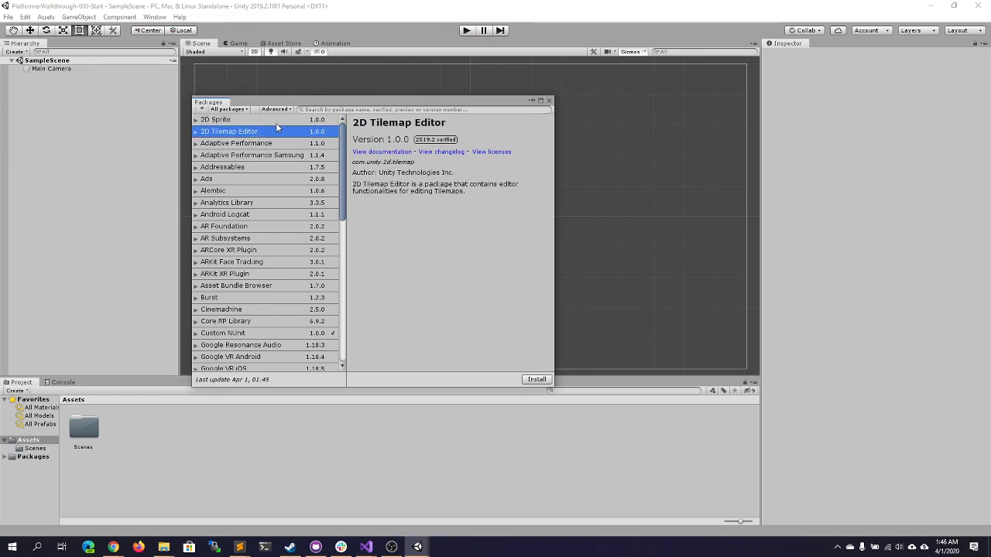
{"action": "left_click", "coordinate": [277, 122]}
{"action": "left_click", "coordinate": [536, 379]}
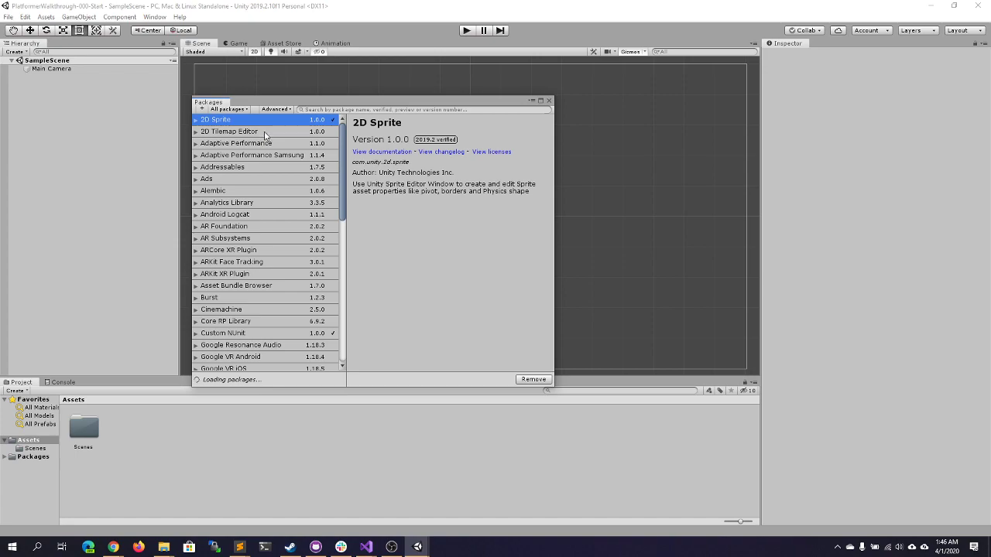
- Install the 2D Tilemap Editor package, version 1.0.0, and close the Package Manager
{"action": "left_click", "coordinate": [265, 133]}
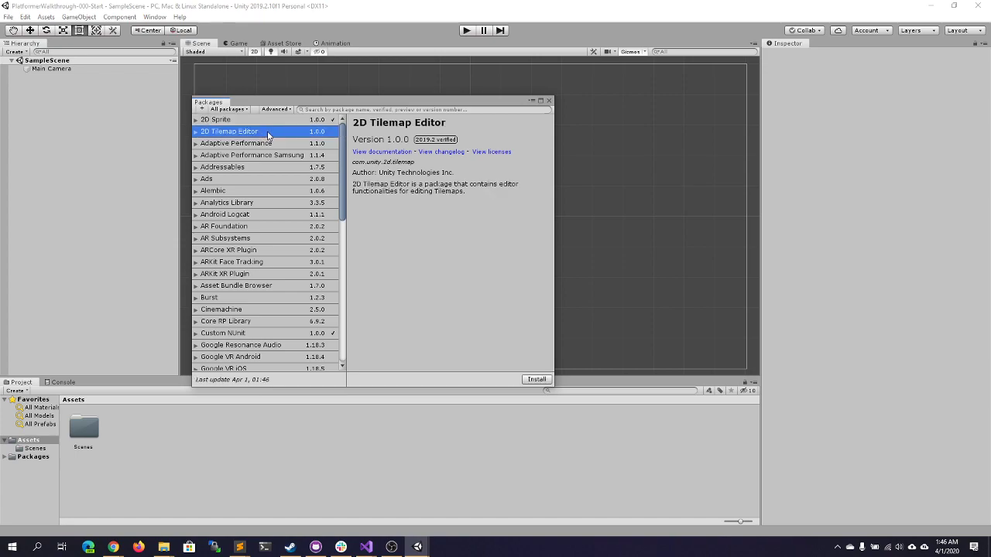
{"action": "left_click", "coordinate": [534, 379]}
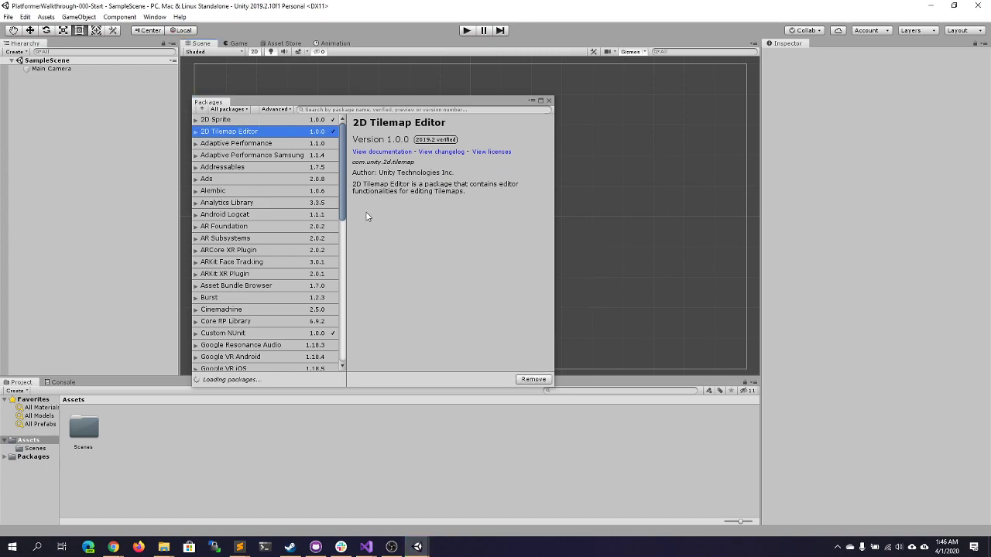
{"action": "left_click", "coordinate": [549, 101]}
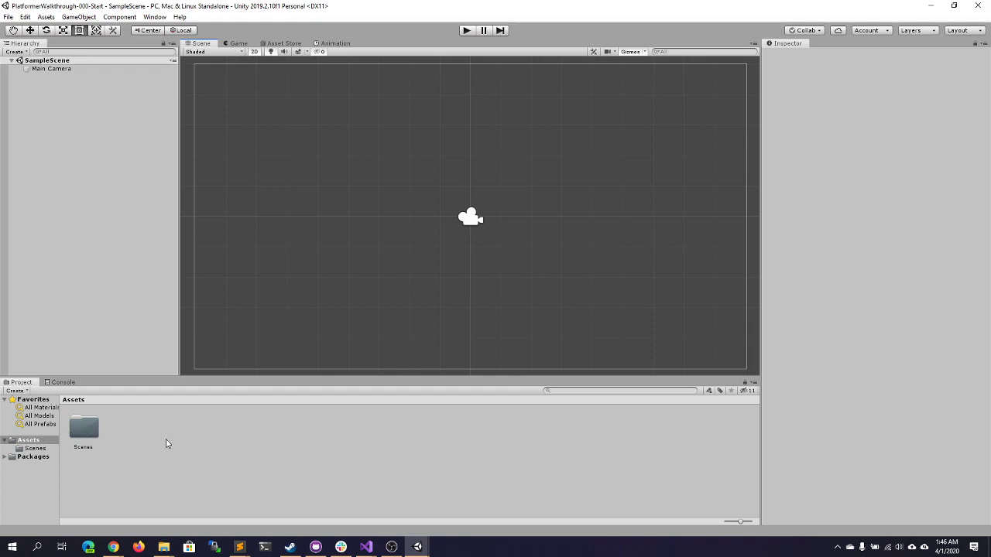
- Create a folder named Animations in the project's Assets folder
{"action": "right_click", "coordinate": [142, 443]}
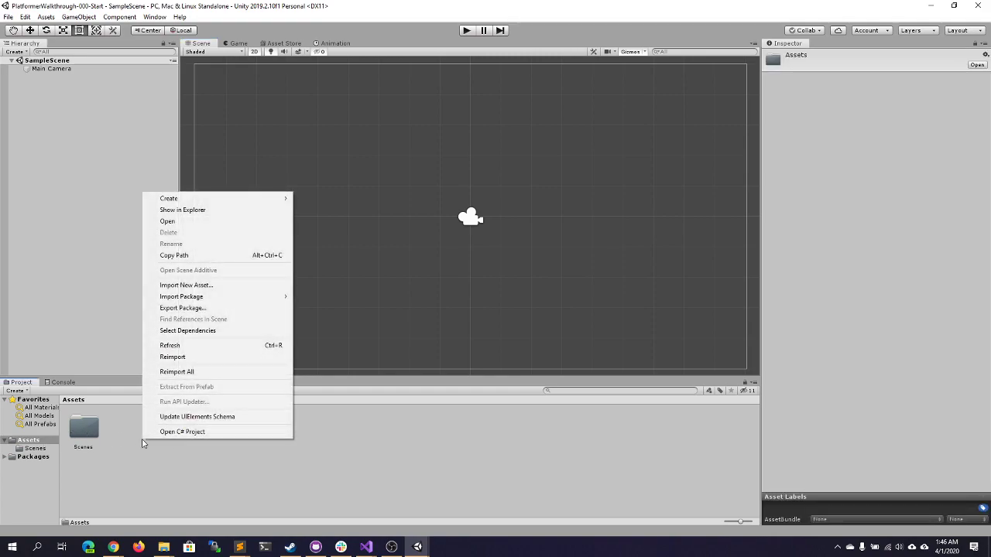
{"action": "mouse_move", "coordinate": [232, 203]}
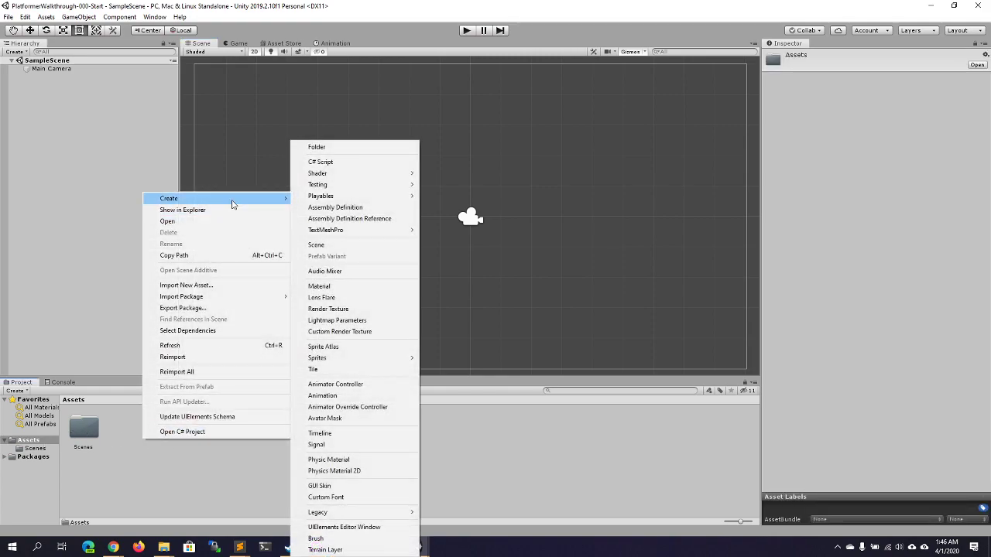
{"action": "left_click", "coordinate": [341, 147]}
{"action": "type", "text": "Artimations"}
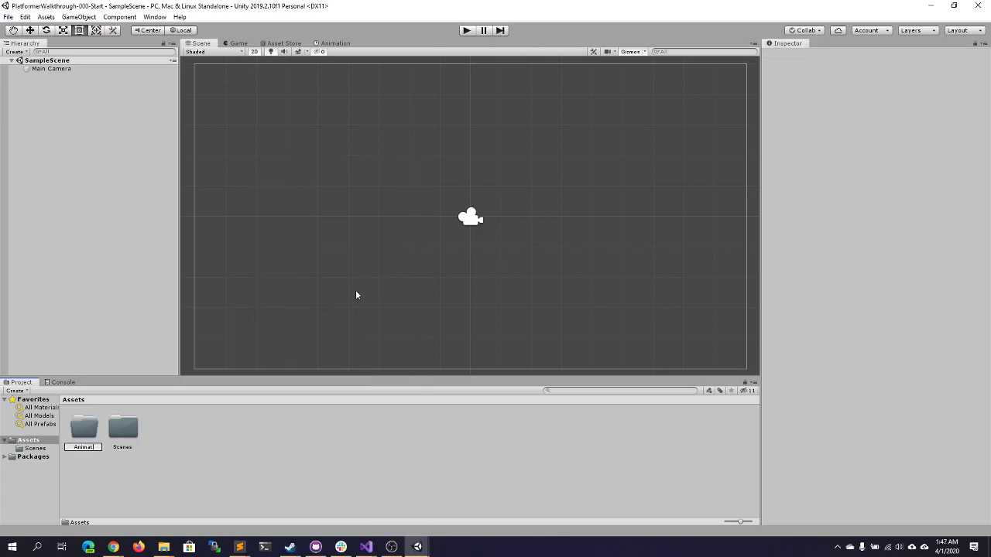
{"action": "key", "text": "Return"}
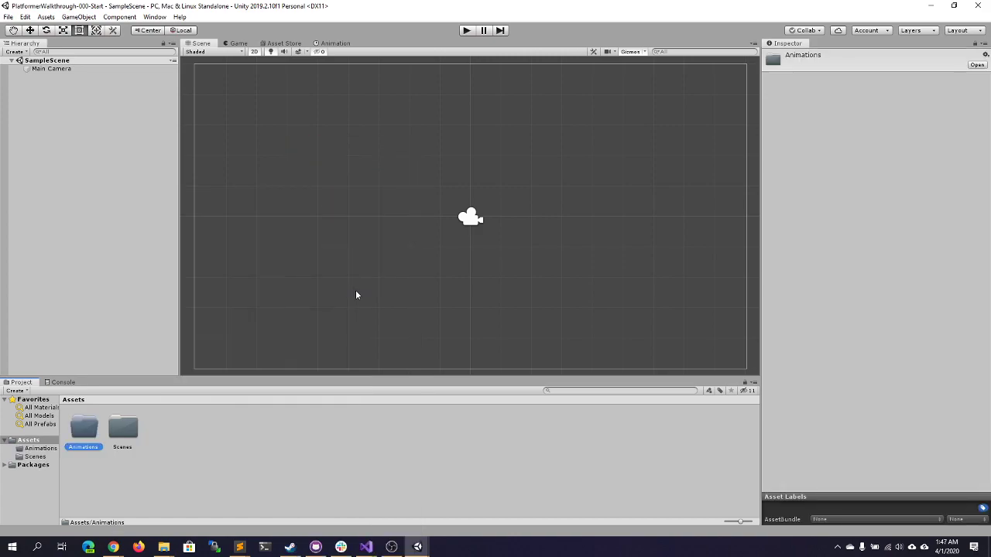
- Create a folder named Scripts in the project's Assets folder
{"action": "right_click", "coordinate": [205, 448]}
{"action": "mouse_move", "coordinate": [271, 205]}
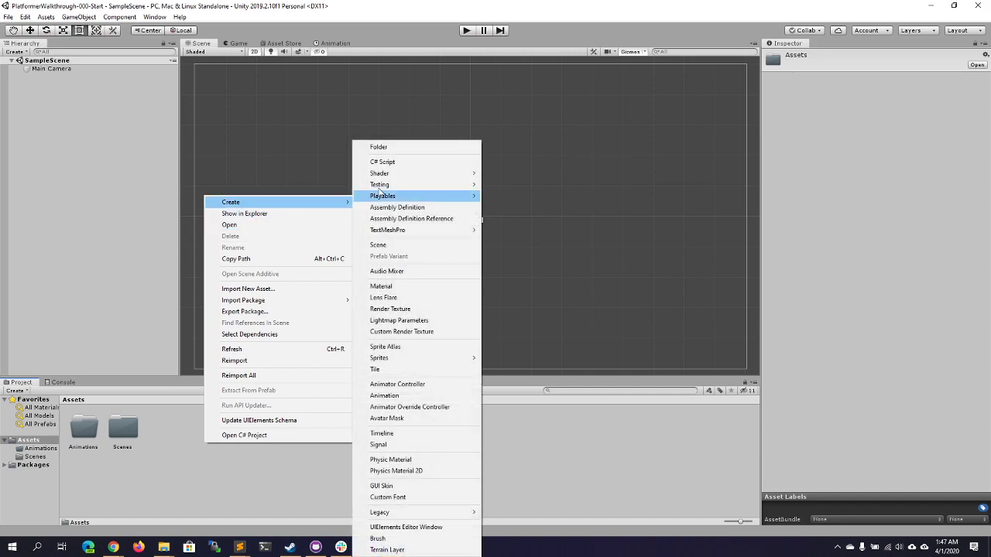
{"action": "left_click", "coordinate": [399, 149]}
{"action": "type", "text": "Scripts"}
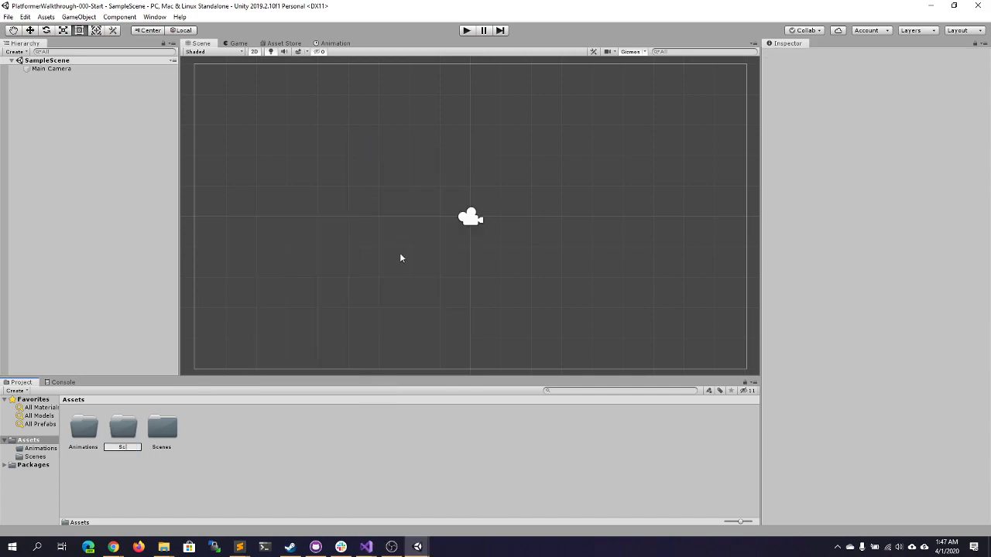
{"action": "key", "text": "Return"}
- Create a folder named Sprites in the project's Assets folder
{"action": "right_click", "coordinate": [281, 396]}
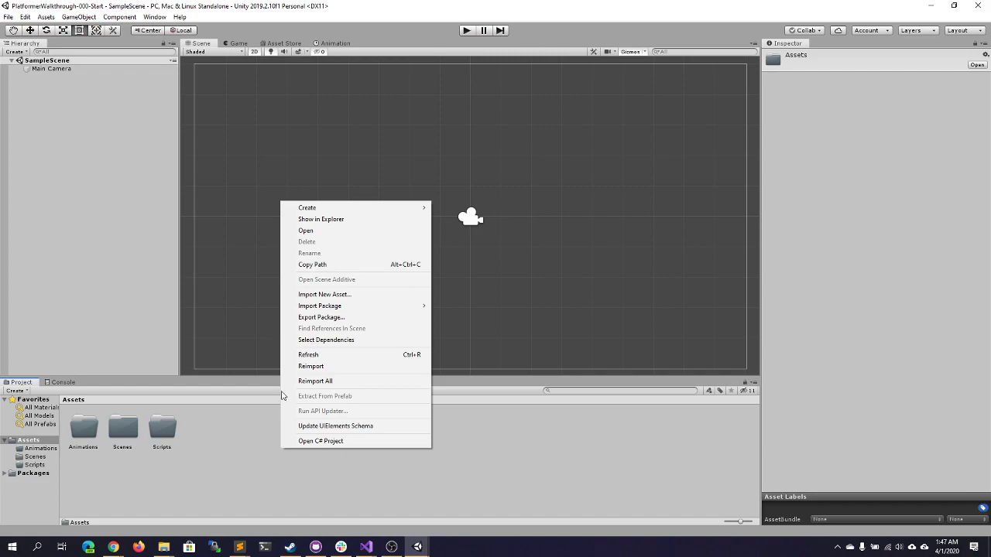
{"action": "mouse_move", "coordinate": [333, 208]}
{"action": "left_click", "coordinate": [468, 149]}
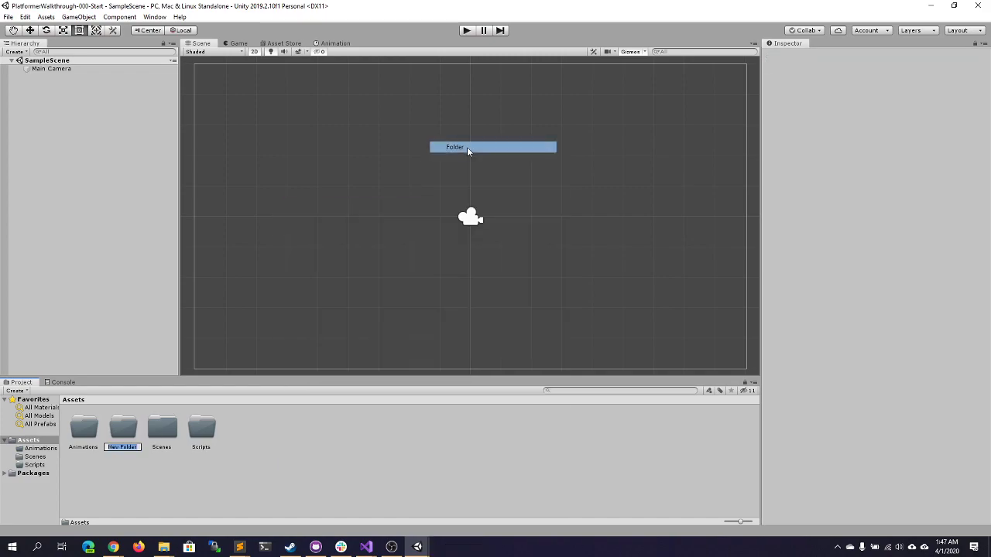
{"action": "type", "text": "Sprites"}
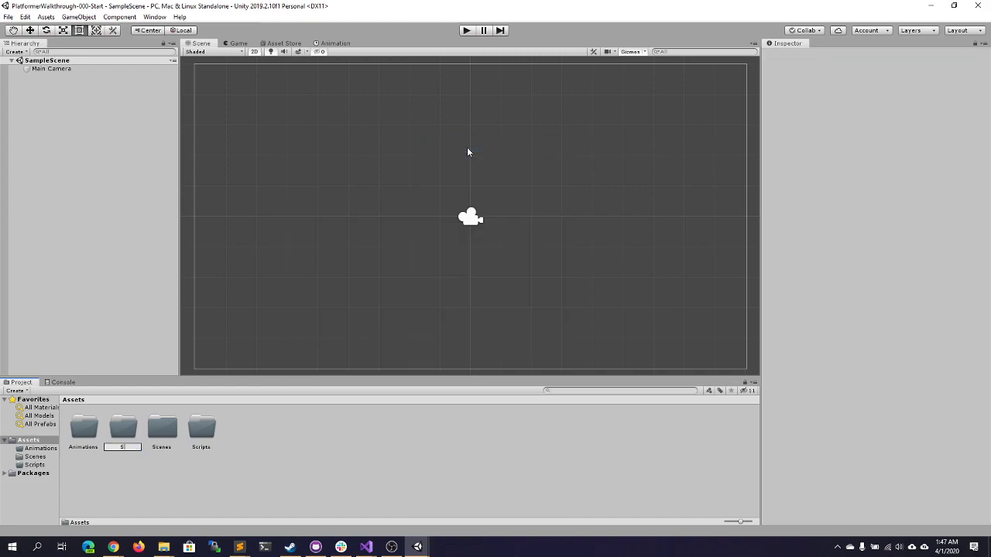
{"action": "key", "text": "Return"}
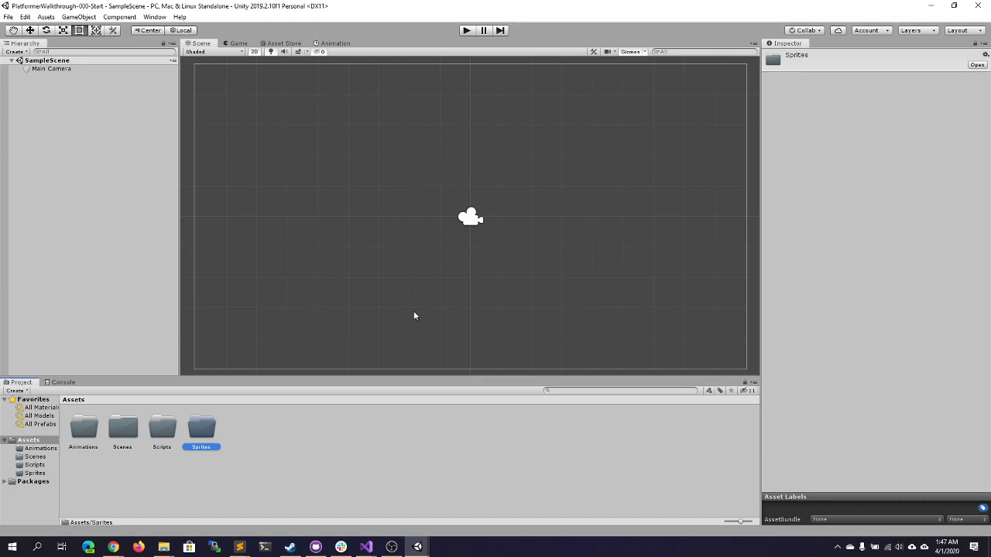
- Create a folder named Tilemaps in the project's Assets folder
{"action": "right_click", "coordinate": [256, 438]}
{"action": "mouse_move", "coordinate": [402, 189]}
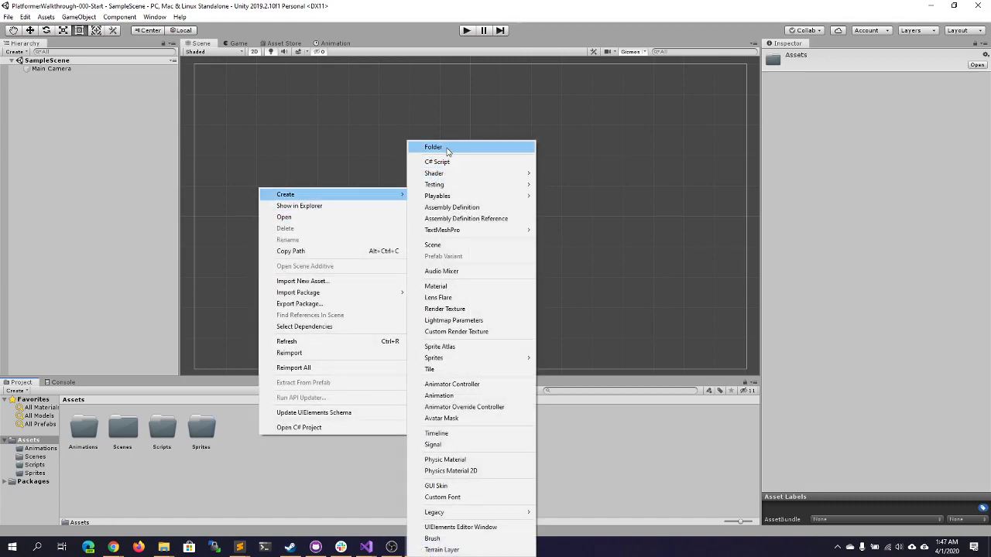
{"action": "left_click", "coordinate": [447, 148]}
{"action": "type", "text": "Tilemaps"}
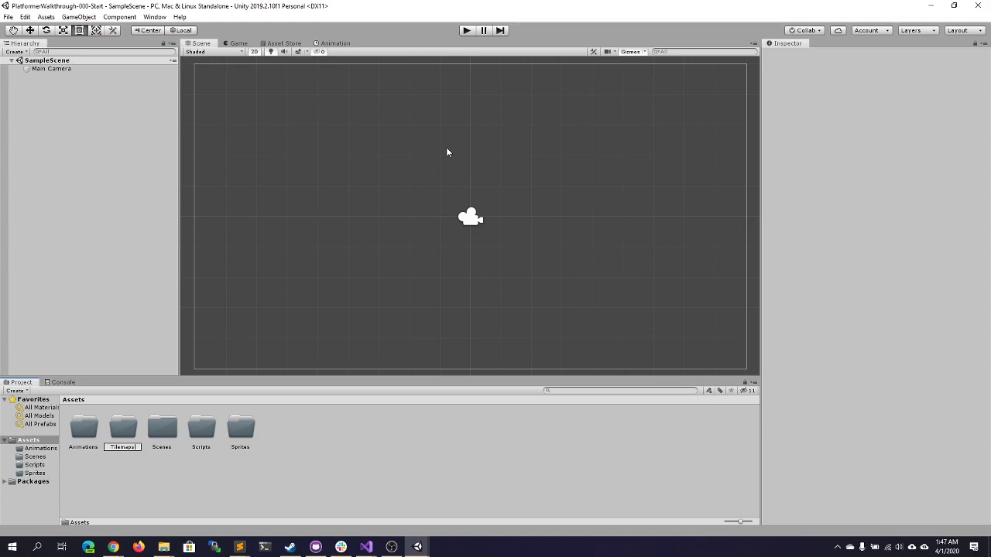
{"action": "key", "text": "Return"}
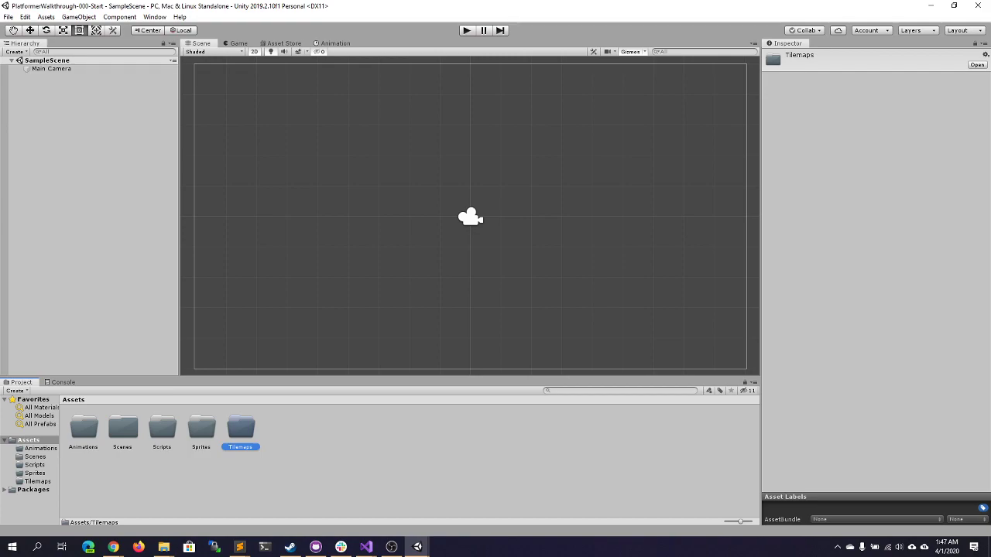
- Import nature-paltformer-tileset-16x16.png from the downloaded Nature Platformer Tileset folder in File Explorer into the Unity project's Sprites folder
{"action": "double_click", "coordinate": [204, 428]}
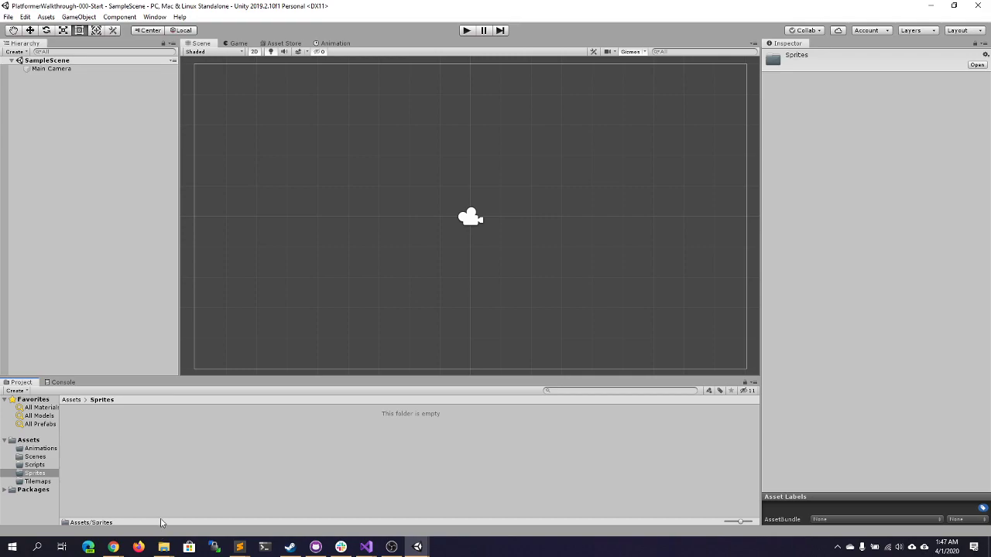
{"action": "mouse_move", "coordinate": [163, 546]}
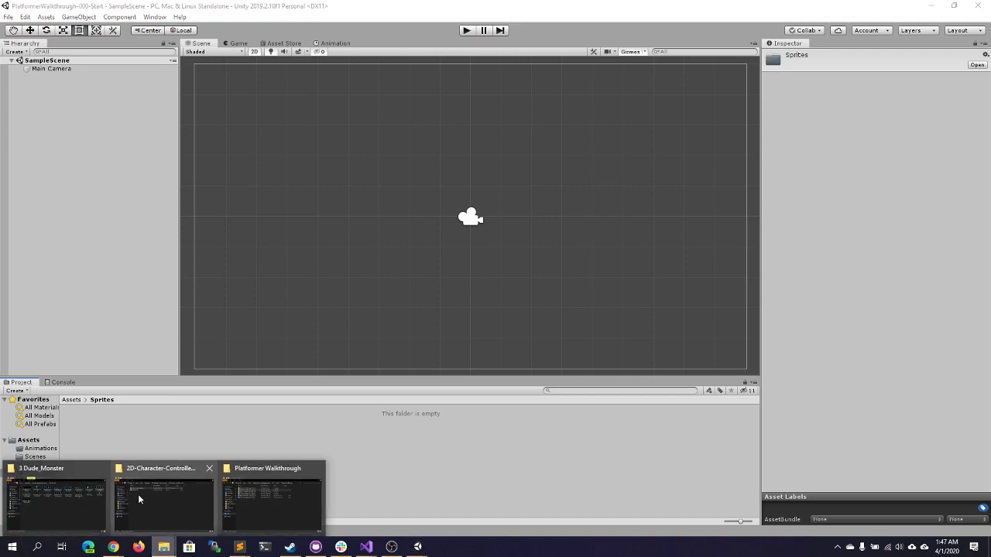
{"action": "left_click", "coordinate": [43, 492]}
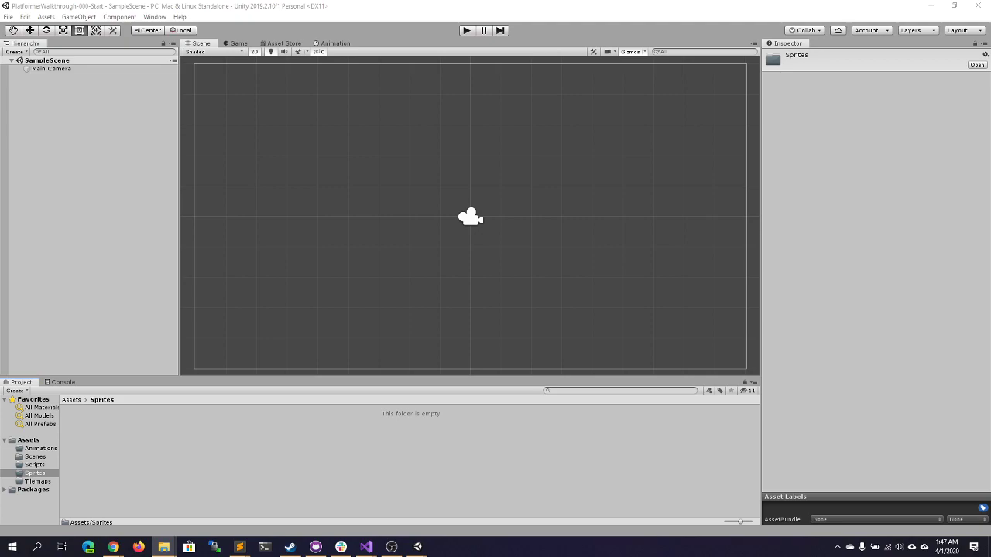
{"action": "left_click_drag", "start_coordinate": [989, 80], "coordinate": [579, 124]}
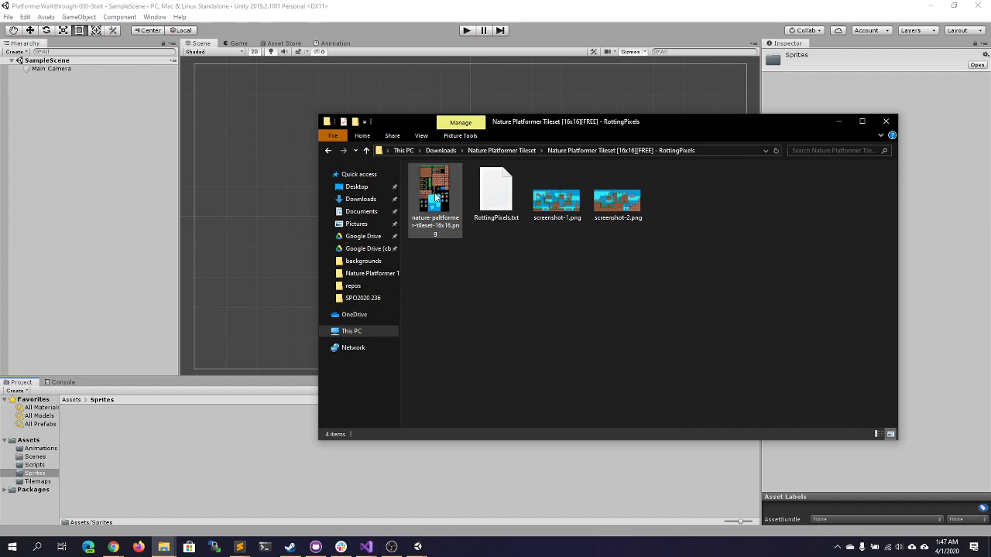
{"action": "left_click_drag", "start_coordinate": [434, 182], "coordinate": [219, 455]}
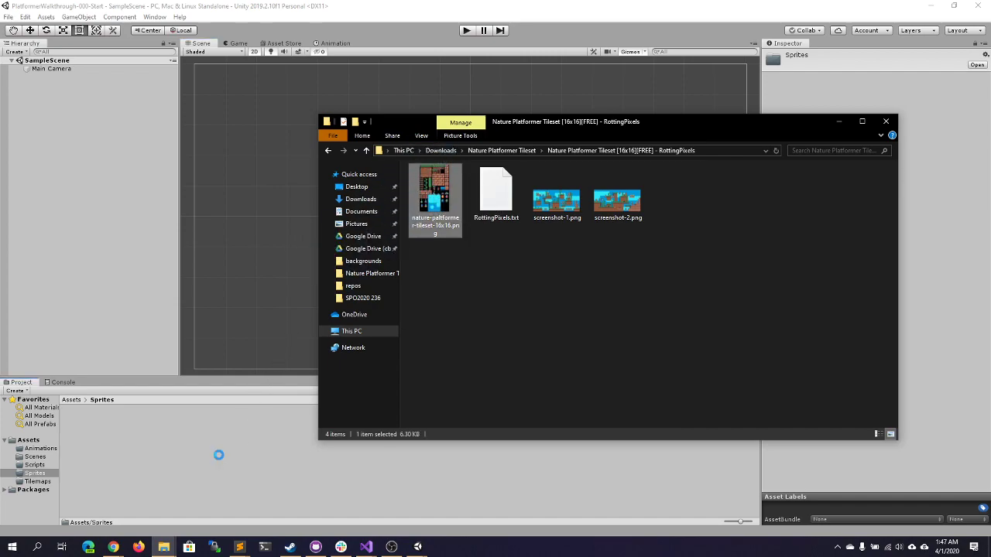
- Examine the tiles in nature-paltformer-tileset-16x16.png in the image viewer, and put the viewer and File Explorer away
{"action": "double_click", "coordinate": [431, 197]}
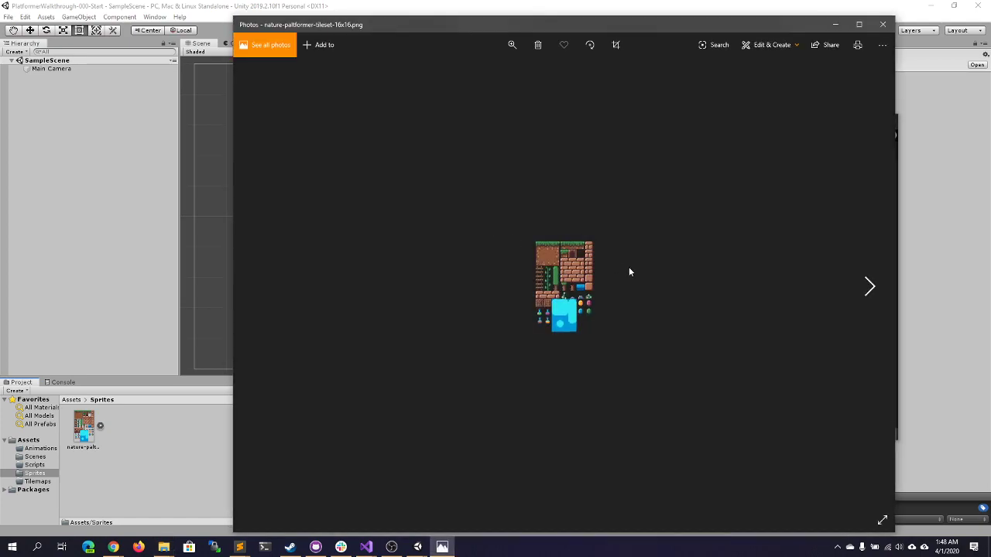
{"action": "scroll", "coordinate": [557, 293], "scroll_direction": "up", "scroll_amount": 5}
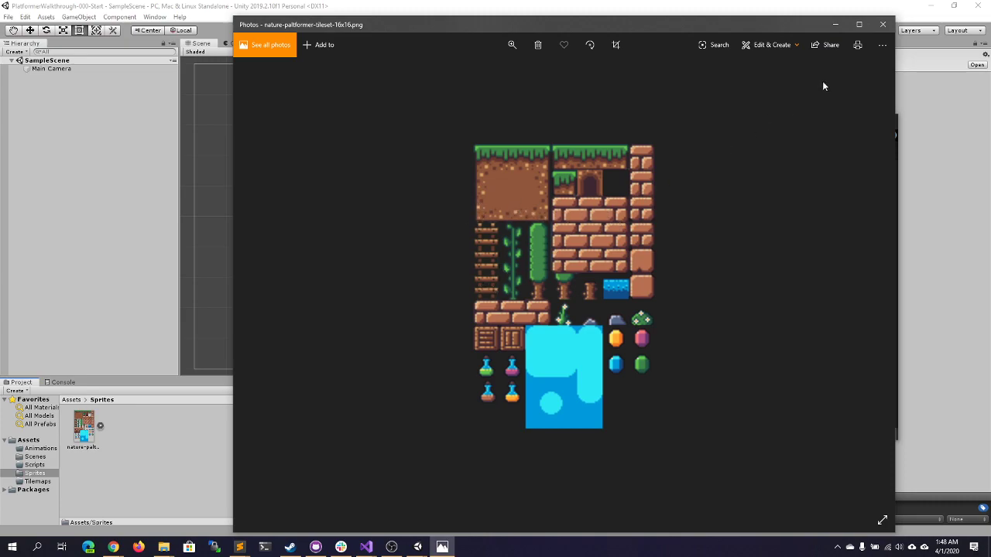
{"action": "left_click", "coordinate": [882, 24]}
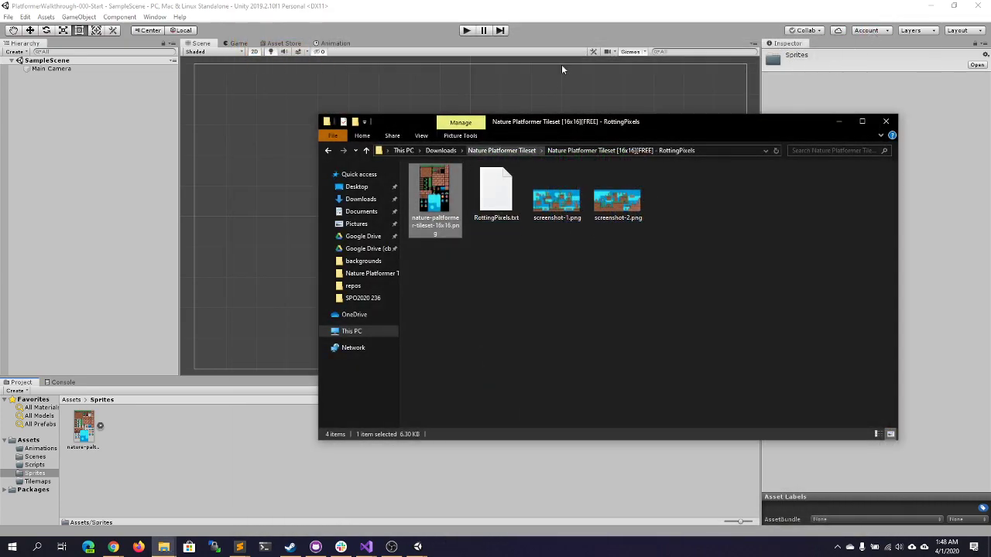
{"action": "left_click", "coordinate": [839, 123]}
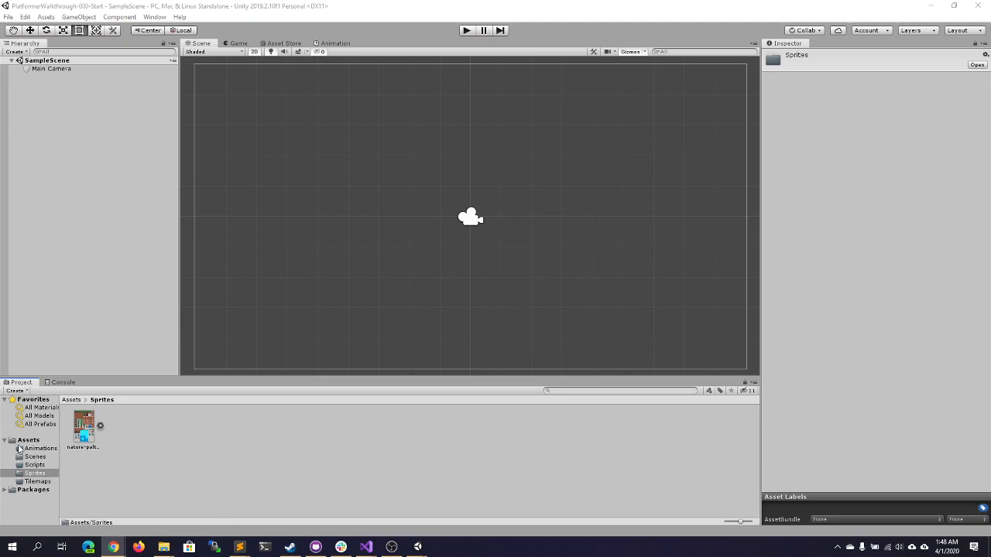
- Set the imported tileset's Sprite Mode to Multiple and its Filter Mode to Point (no filter)
{"action": "left_click", "coordinate": [83, 427]}
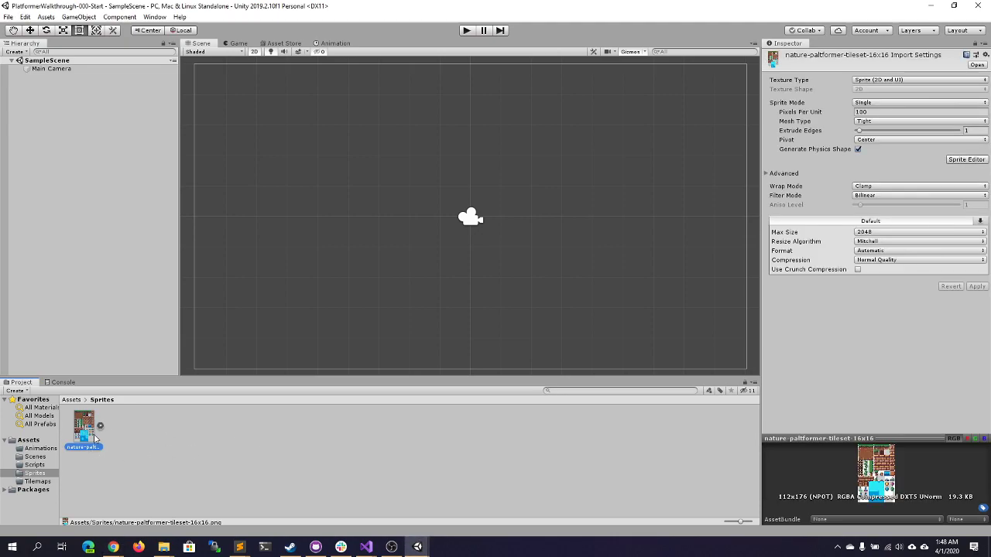
{"action": "left_click", "coordinate": [872, 104]}
{"action": "left_click", "coordinate": [880, 125]}
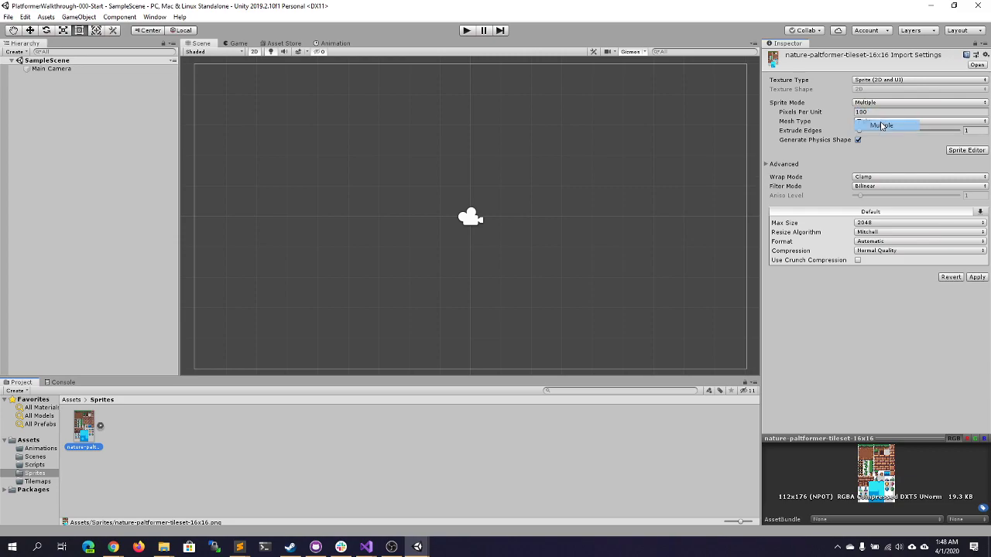
{"action": "left_click", "coordinate": [872, 188]}
{"action": "left_click", "coordinate": [877, 199]}
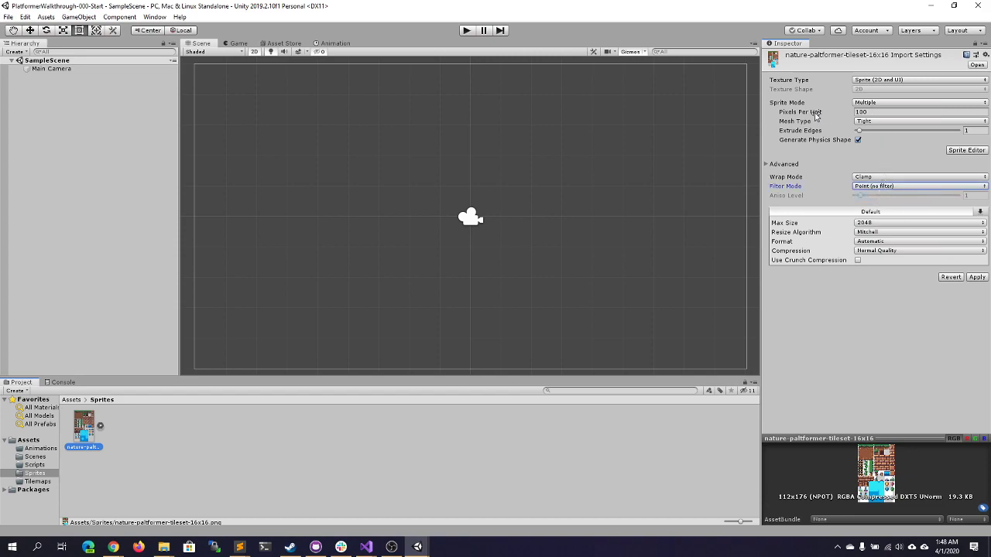
- Set the tileset's Pixels Per Unit to 16 and apply its import settings
{"action": "left_click", "coordinate": [879, 112]}
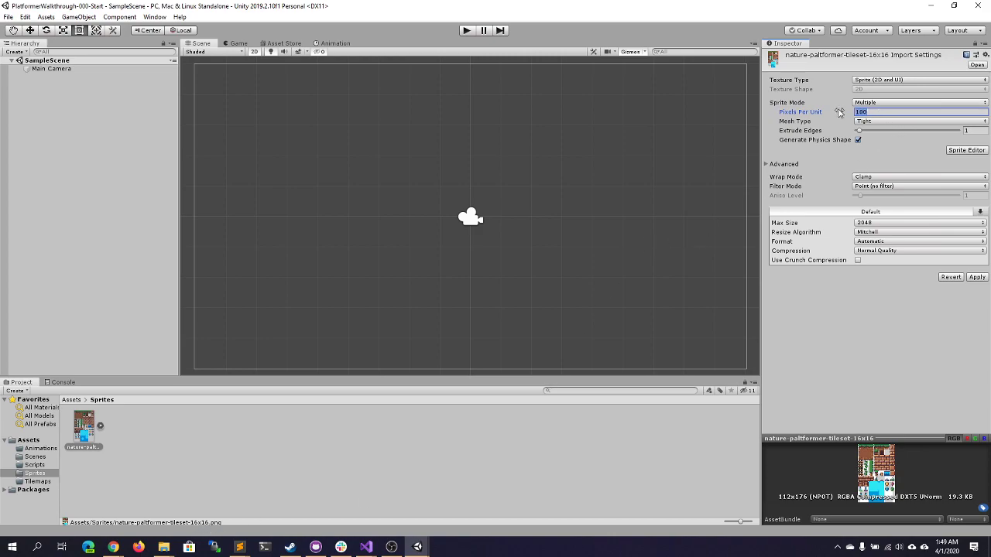
{"action": "type", "text": "16"}
{"action": "left_click", "coordinate": [976, 277]}
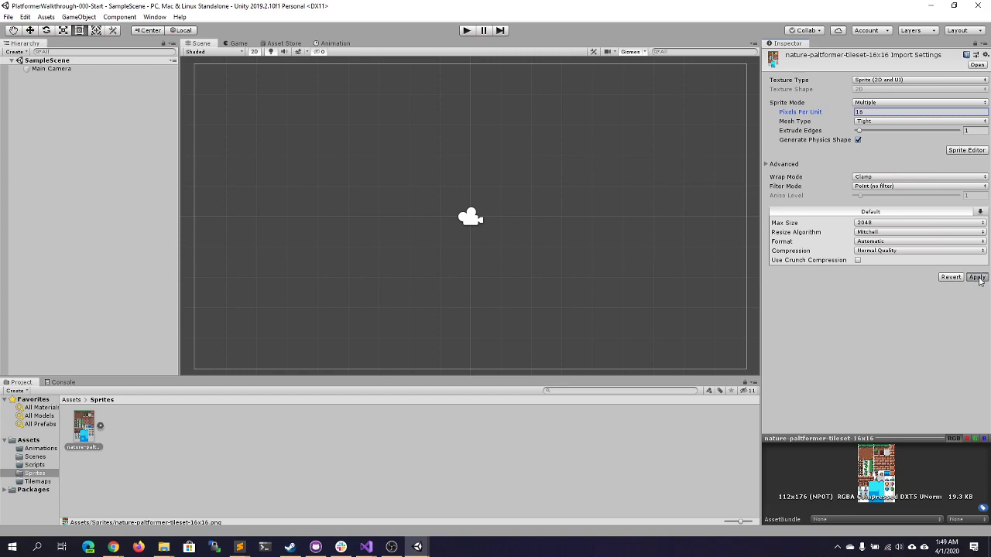
- Slice the tileset in the Sprite Editor using Grid By Cell Size with a pixel size of 16 by 16
{"action": "left_click", "coordinate": [967, 150]}
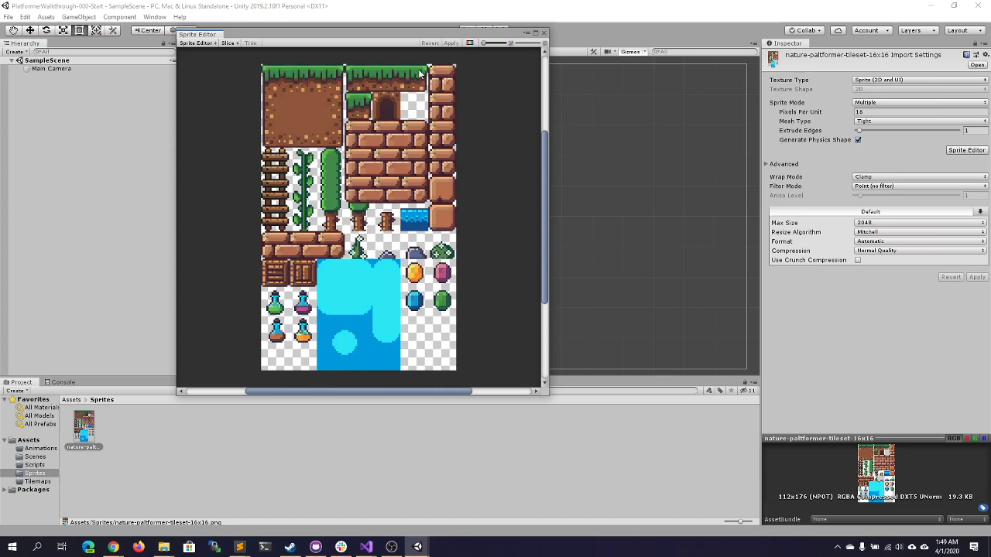
{"action": "left_click", "coordinate": [229, 44]}
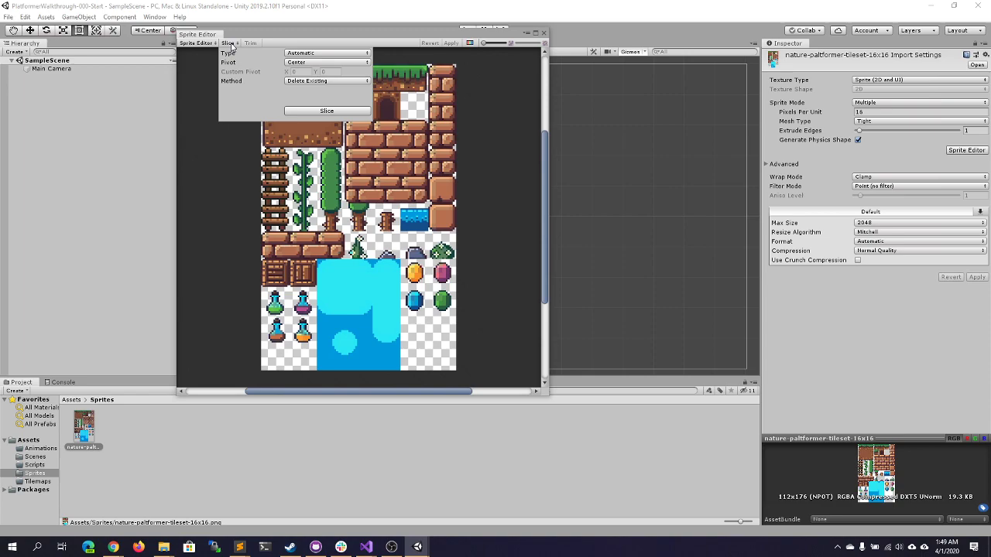
{"action": "left_click", "coordinate": [306, 55]}
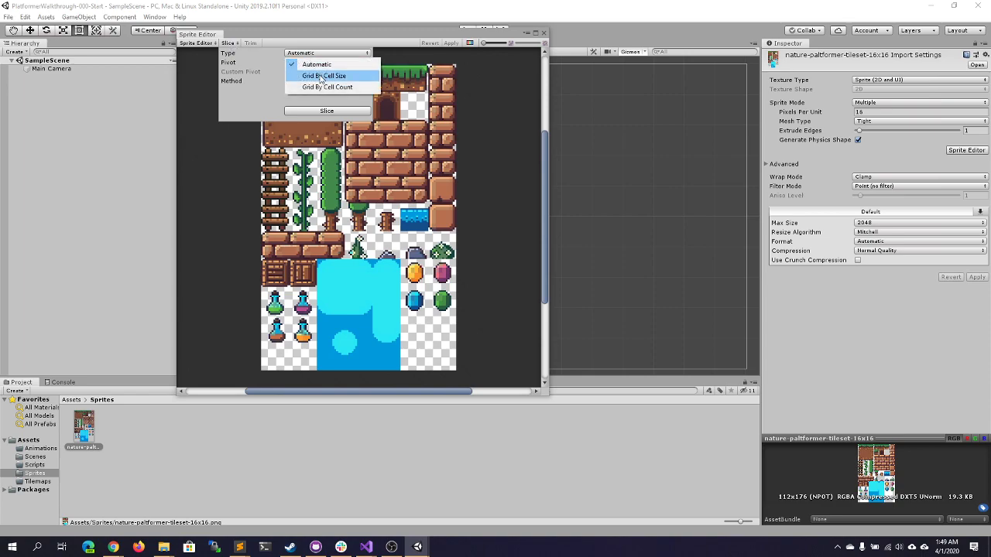
{"action": "left_click", "coordinate": [321, 77]}
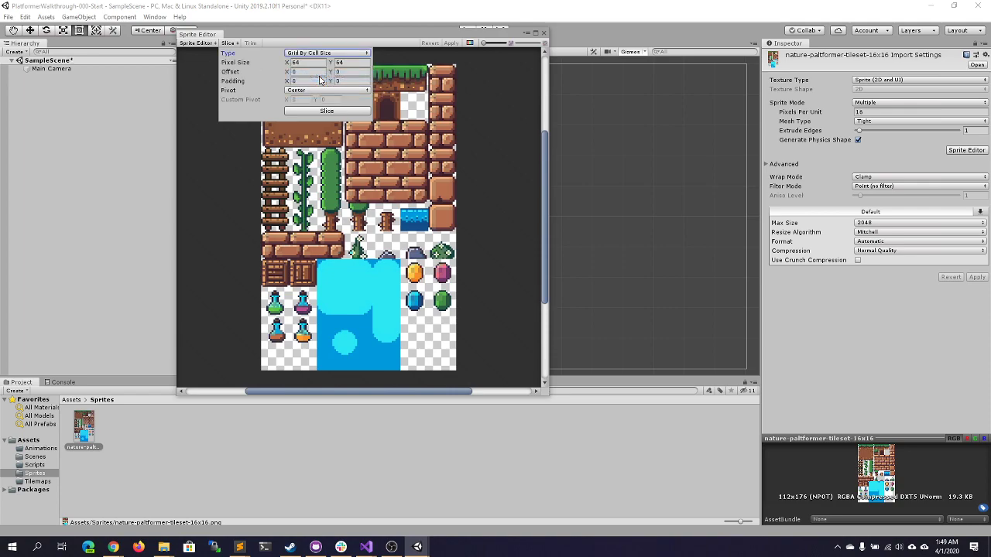
{"action": "left_click", "coordinate": [311, 63]}
{"action": "type", "text": "16"}
{"action": "key", "text": "Tab"}
{"action": "type", "text": "16"}
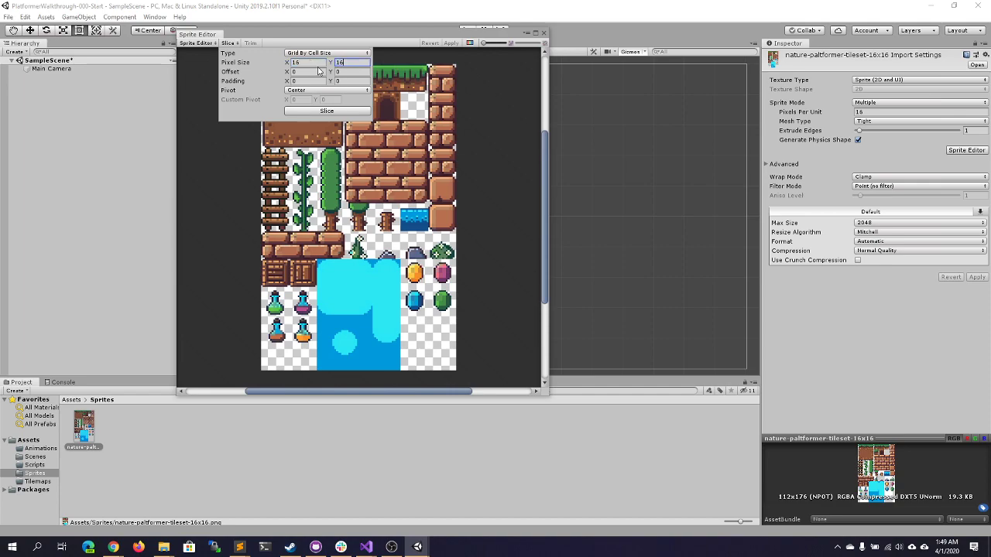
{"action": "left_click", "coordinate": [326, 111]}
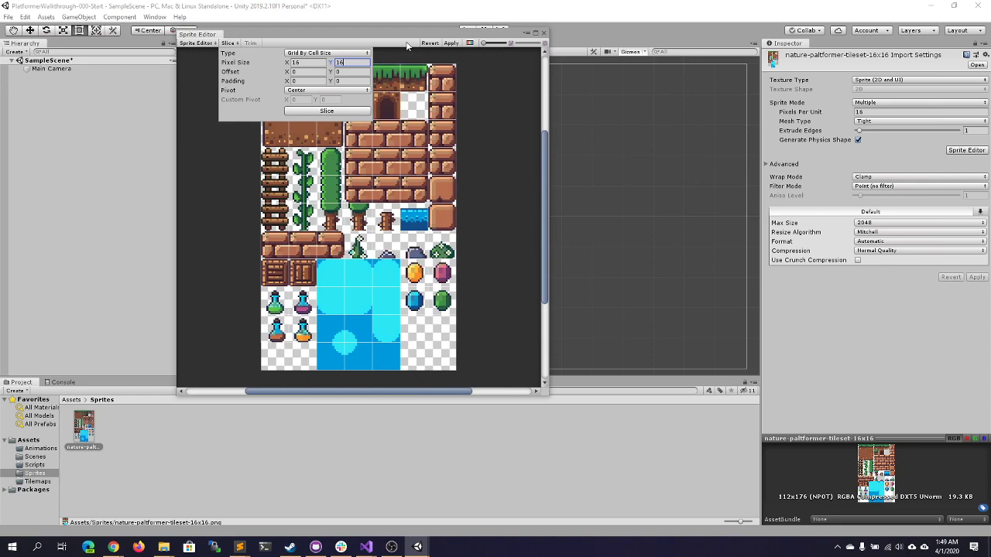
{"action": "left_click", "coordinate": [484, 161]}
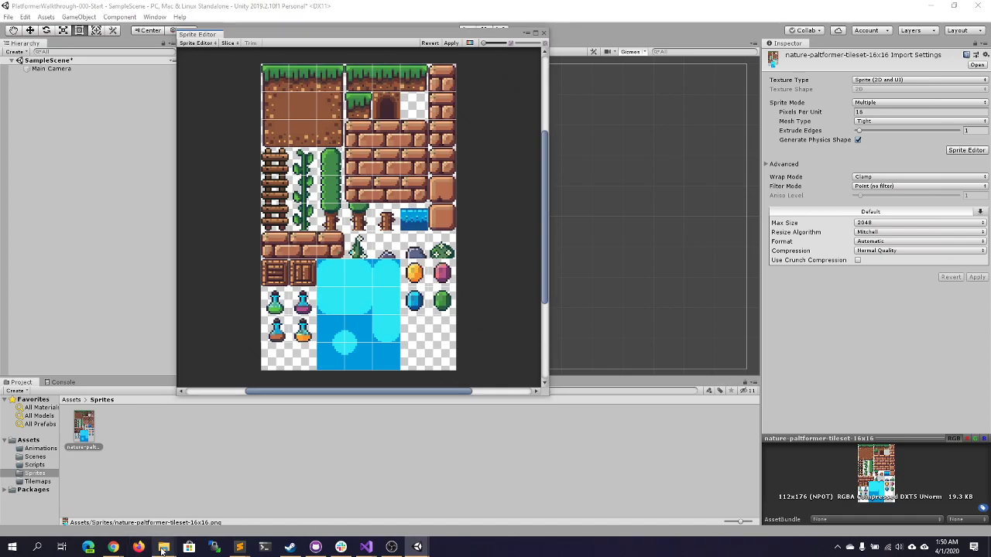
- Check the tileset file's dimensions in File Explorer, return to Unity, and apply the slicing and close the Sprite Editor
{"action": "left_click_drag", "start_coordinate": [760, 117], "coordinate": [541, 111]}
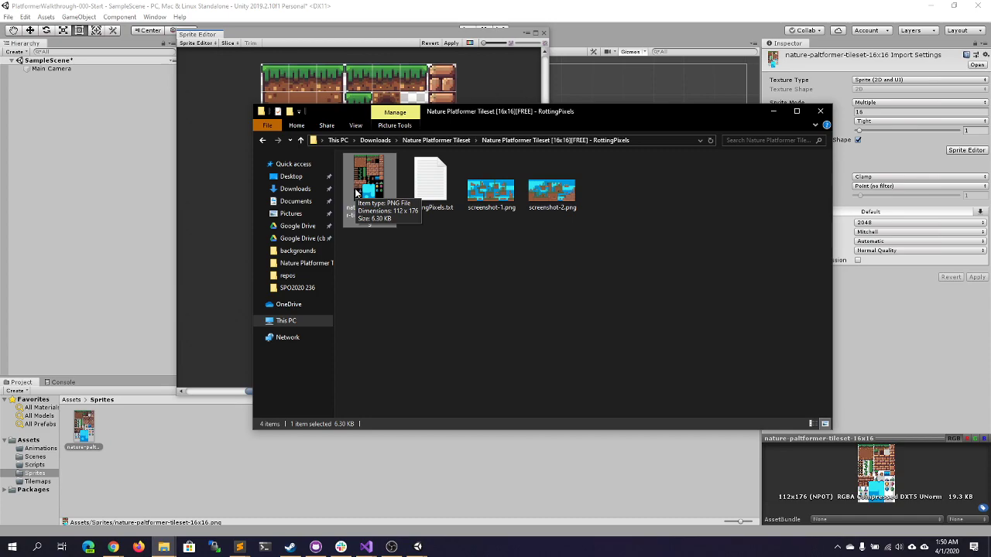
{"action": "left_click", "coordinate": [772, 111]}
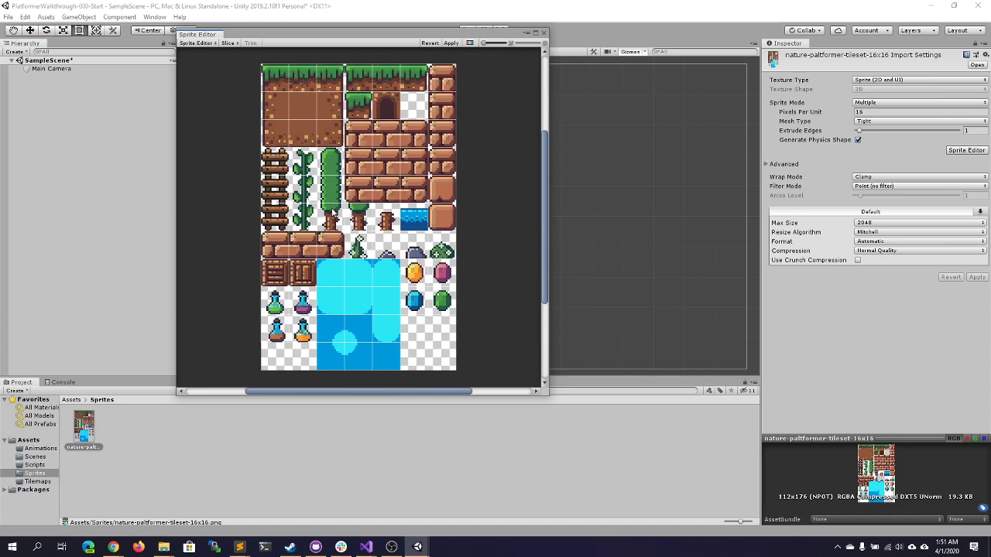
{"action": "left_click", "coordinate": [450, 43]}
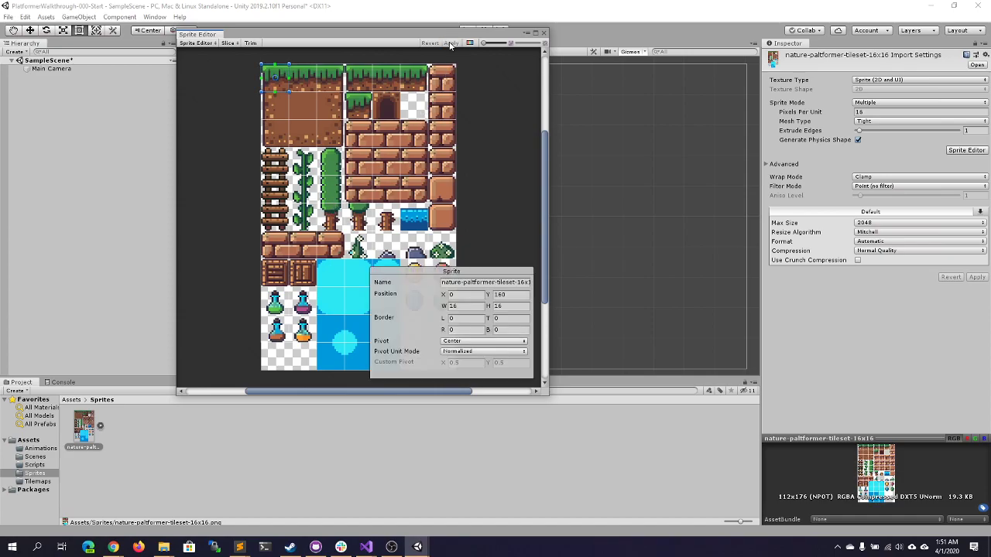
{"action": "left_click", "coordinate": [544, 34]}
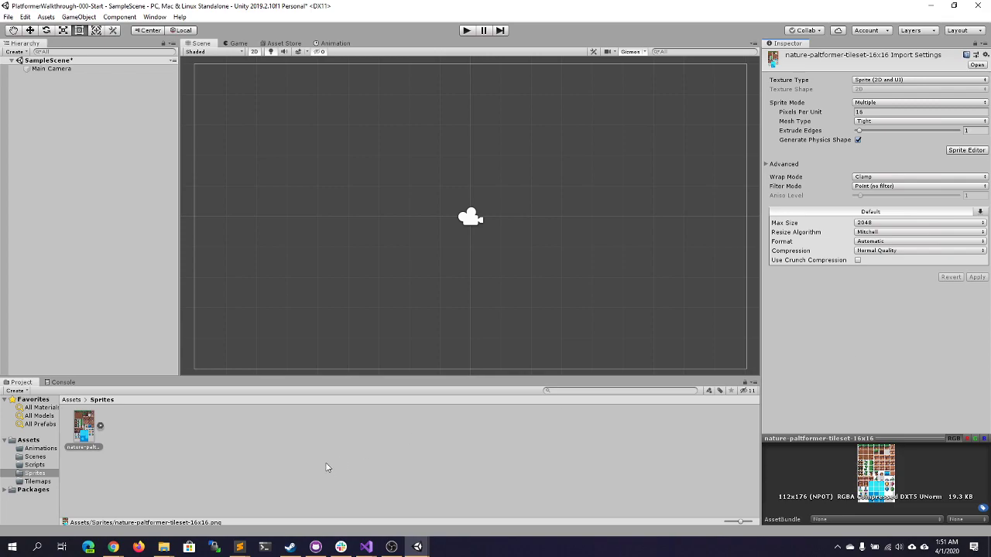
- Expand the tileset asset in the Sprites folder and look through its sliced sprites
{"action": "left_click", "coordinate": [100, 425]}
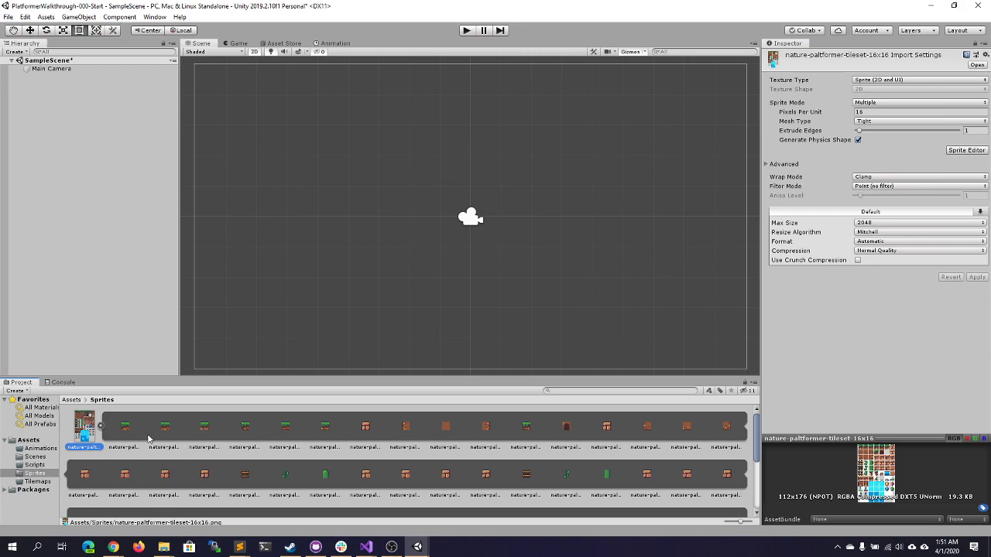
{"action": "scroll", "coordinate": [527, 432], "scroll_direction": "down", "scroll_amount": 3}
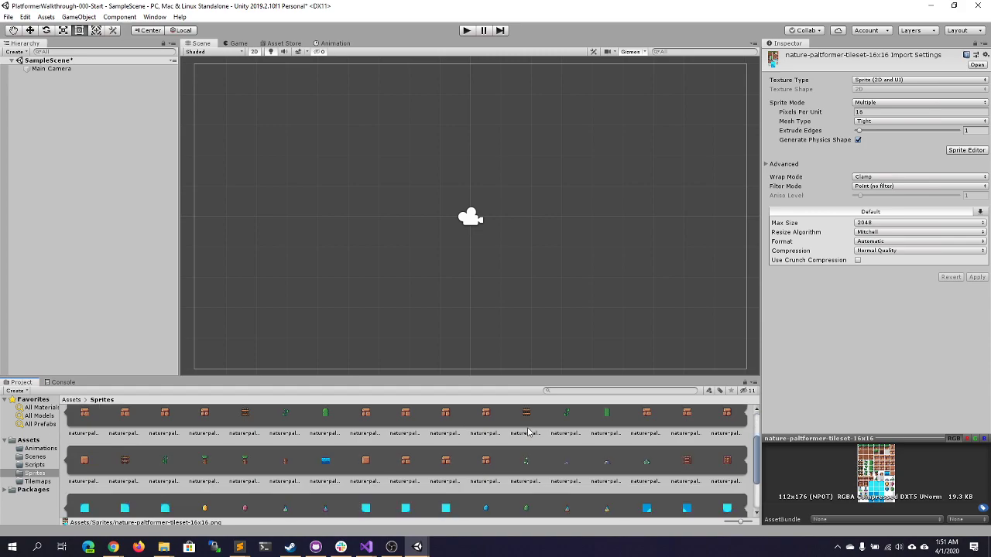
{"action": "scroll", "coordinate": [362, 462], "scroll_direction": "up", "scroll_amount": 3}
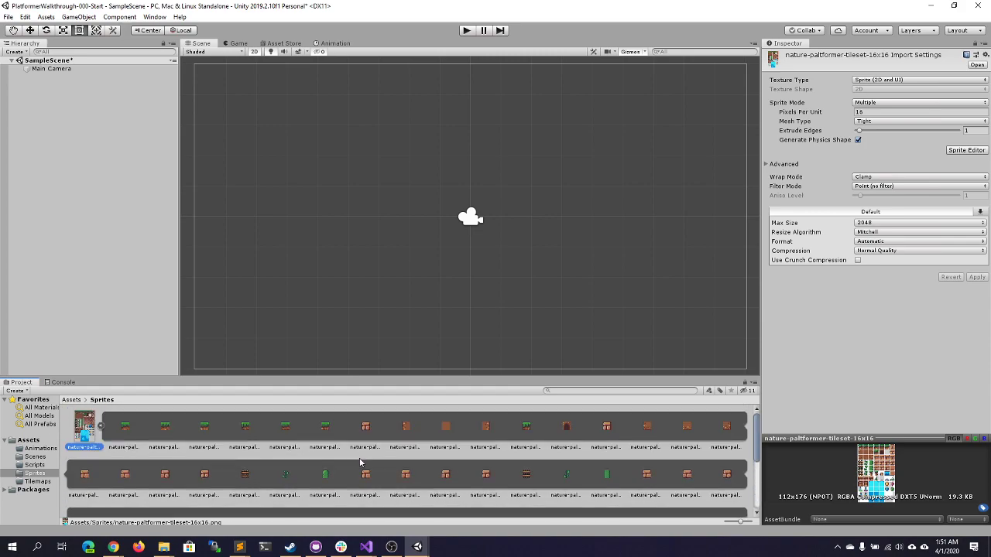
- Open the Tile Palette window and place it over the Hierarchy and Scene view, clear of the sliced sprites
{"action": "left_click", "coordinate": [156, 17]}
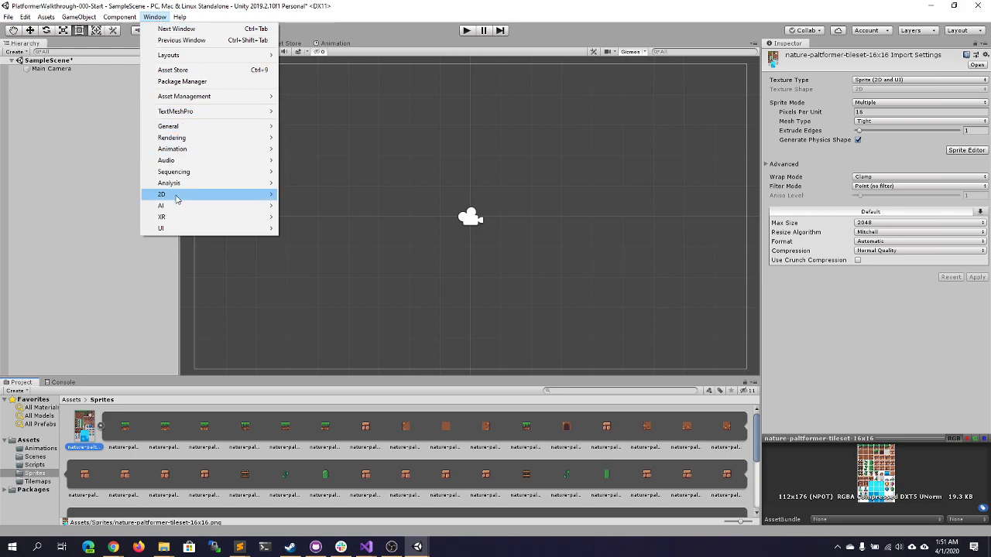
{"action": "mouse_move", "coordinate": [178, 198]}
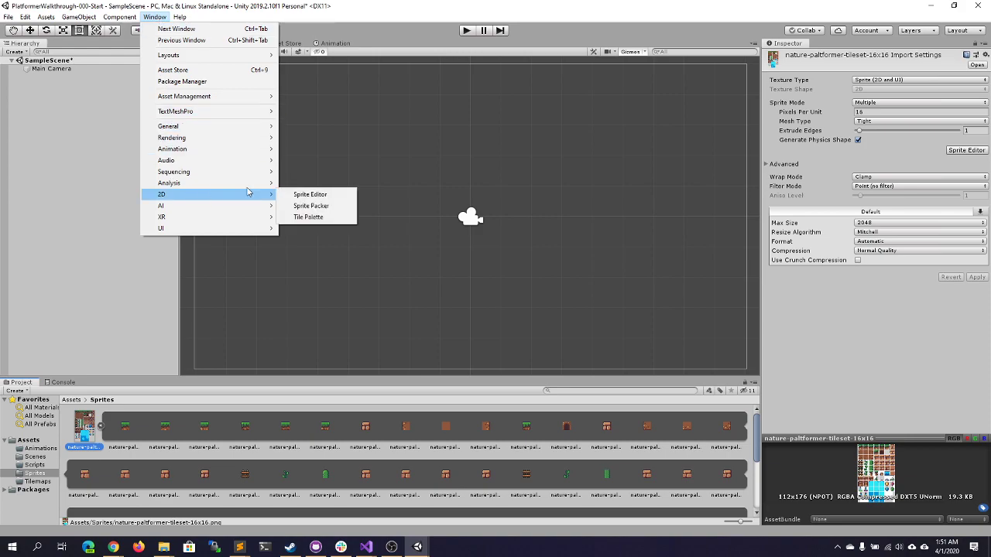
{"action": "left_click", "coordinate": [324, 218]}
{"action": "left_click_drag", "start_coordinate": [642, 156], "coordinate": [245, 95]}
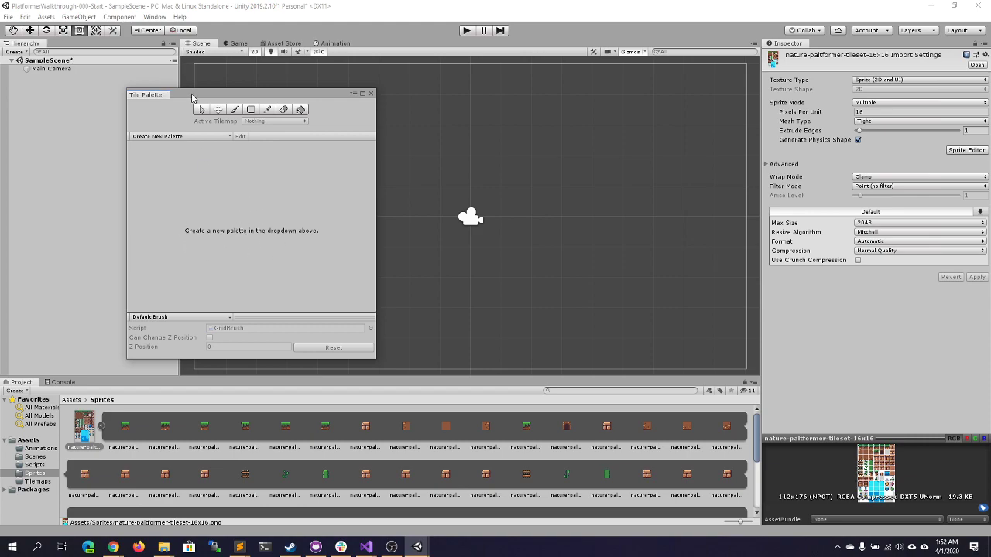
{"action": "left_click_drag", "start_coordinate": [191, 98], "coordinate": [221, 102]}
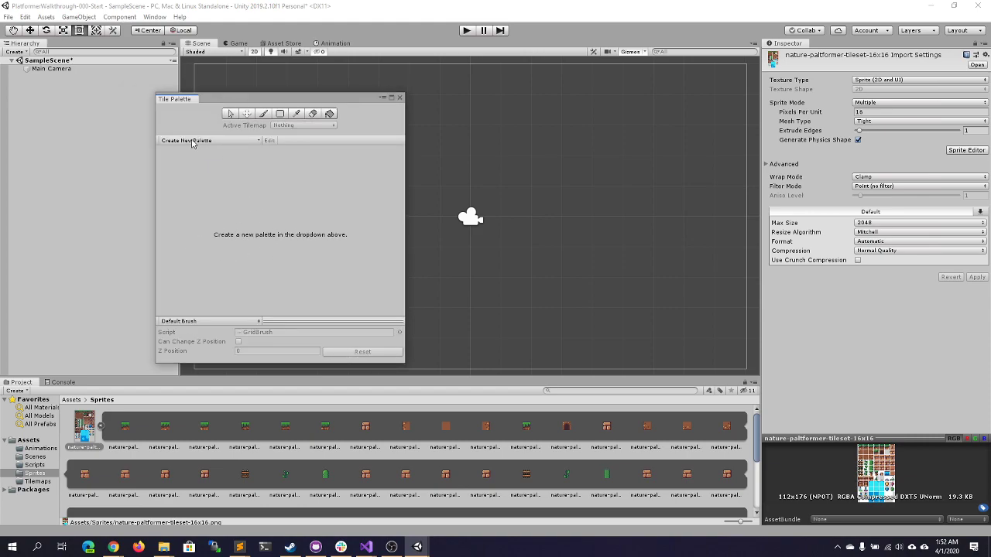
- Create a tile palette named Skyland Tilemap with a Rectangle grid and Automatic cell size, saved in the Assets/Tilemaps folder
{"action": "left_click", "coordinate": [195, 142]}
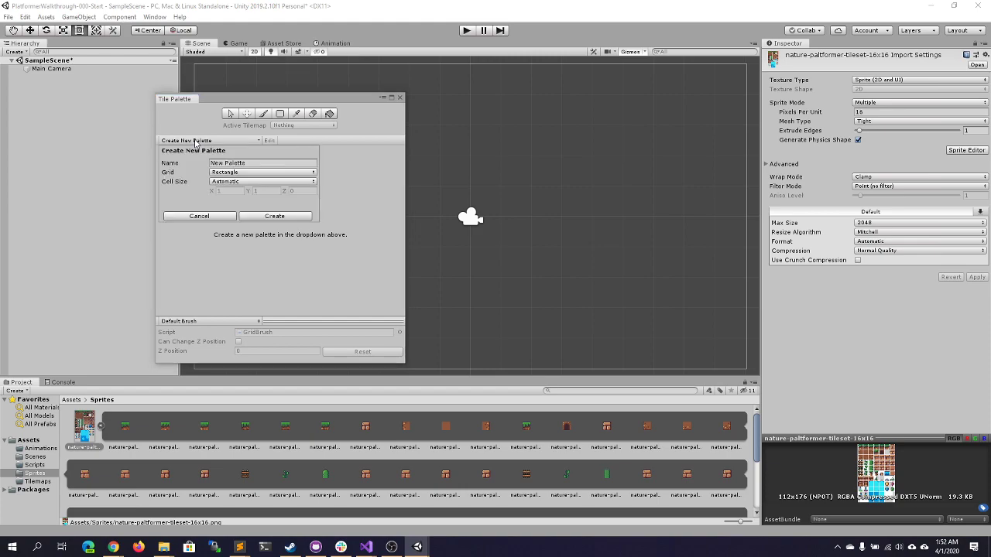
{"action": "left_click", "coordinate": [258, 163]}
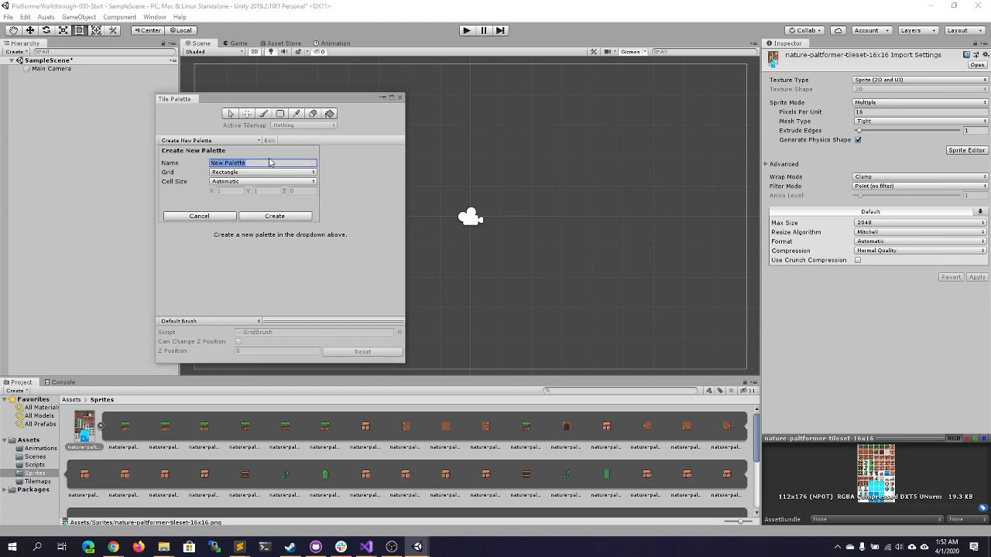
{"action": "type", "text": "Skyland Tilemap"}
{"action": "left_click", "coordinate": [283, 219]}
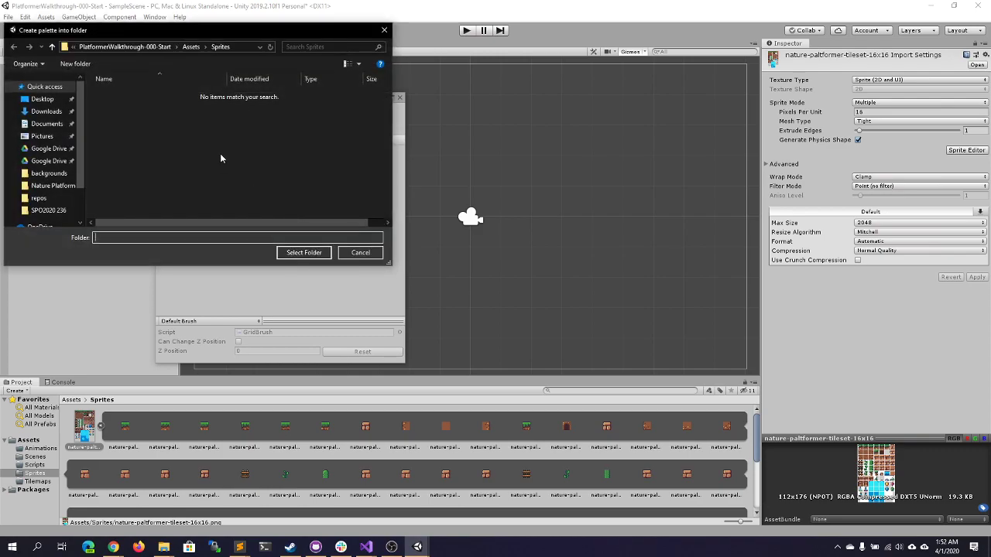
{"action": "left_click", "coordinate": [190, 48]}
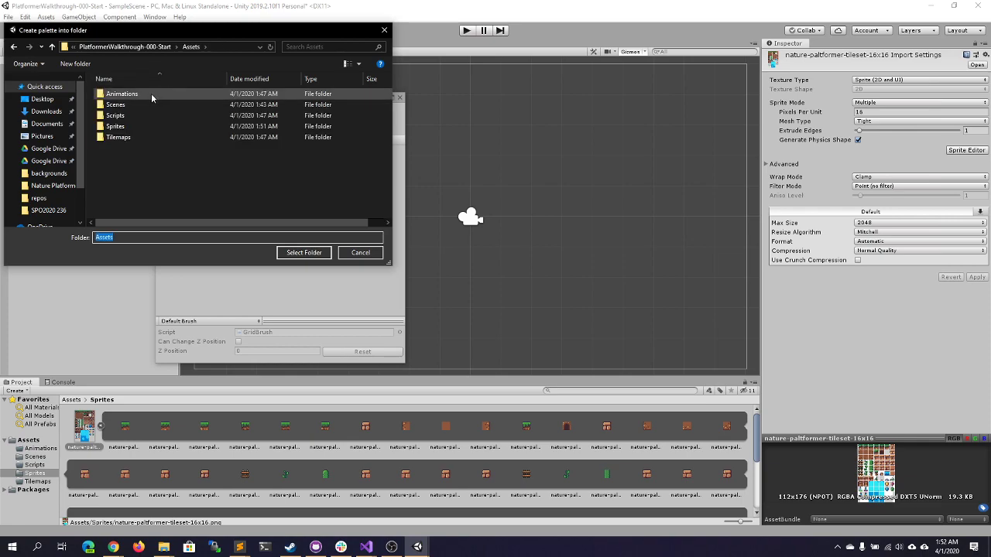
{"action": "double_click", "coordinate": [126, 137]}
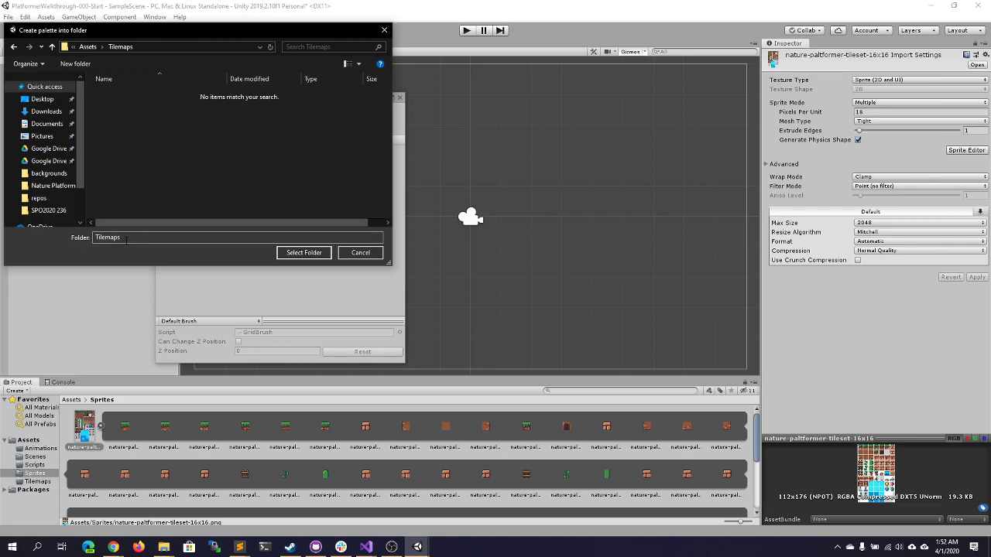
{"action": "left_click", "coordinate": [302, 253]}
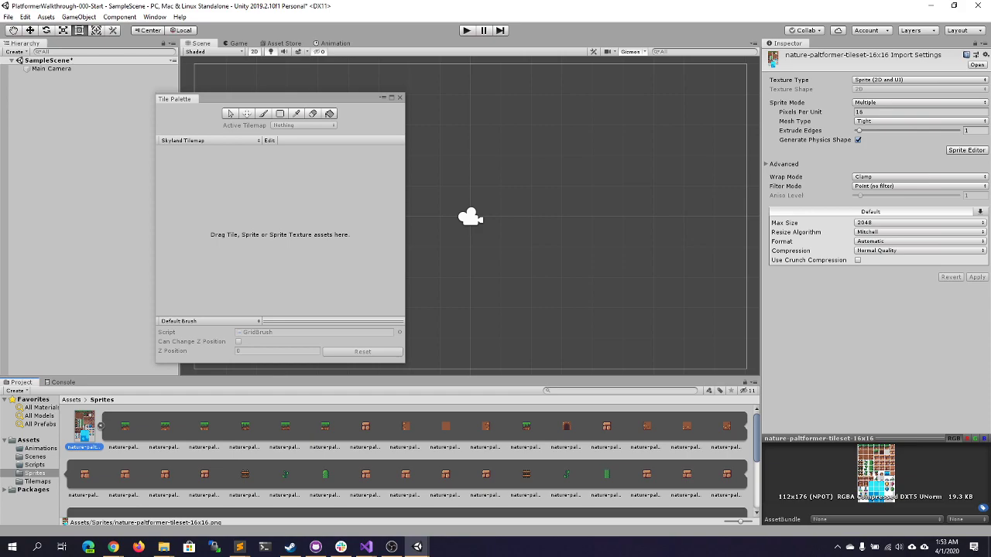
- Add all of the tileset's sliced sprites to the Skyland Tilemap palette, generating their tile assets in the Assets/Tilemaps folder
{"action": "left_click", "coordinate": [127, 428]}
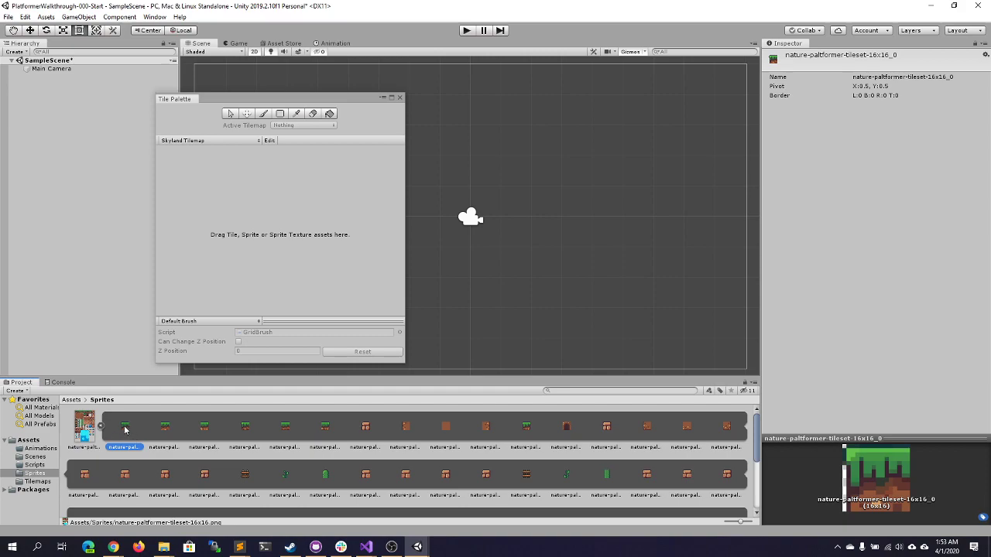
{"action": "scroll", "coordinate": [126, 429], "scroll_direction": "down", "scroll_amount": 3}
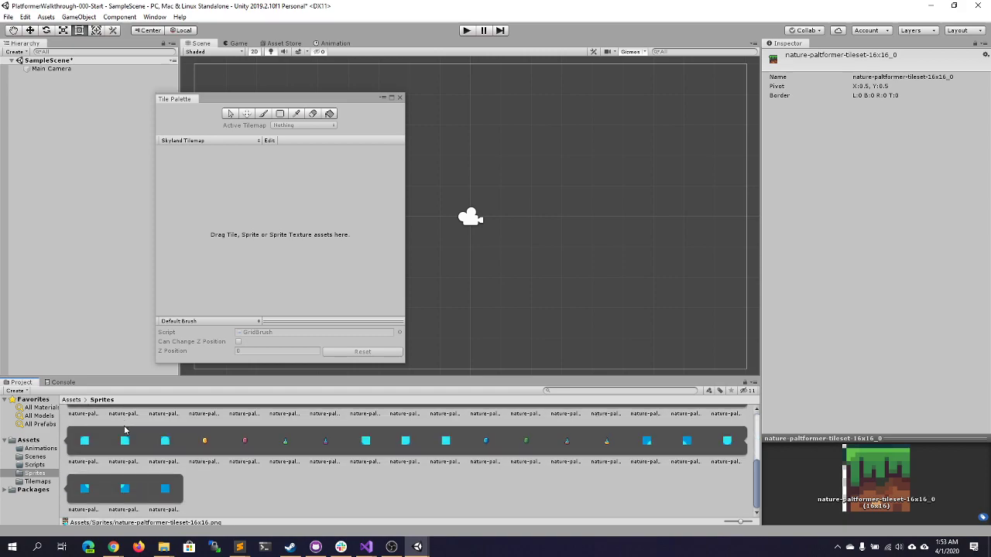
{"action": "left_click", "coordinate": [166, 492], "text": "shift"}
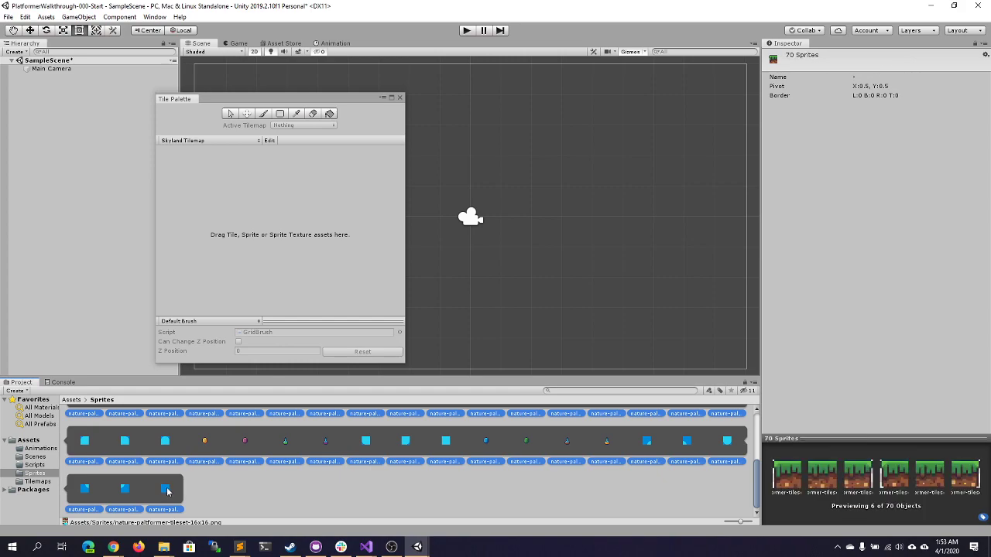
{"action": "scroll", "coordinate": [211, 500], "scroll_direction": "up", "scroll_amount": 3}
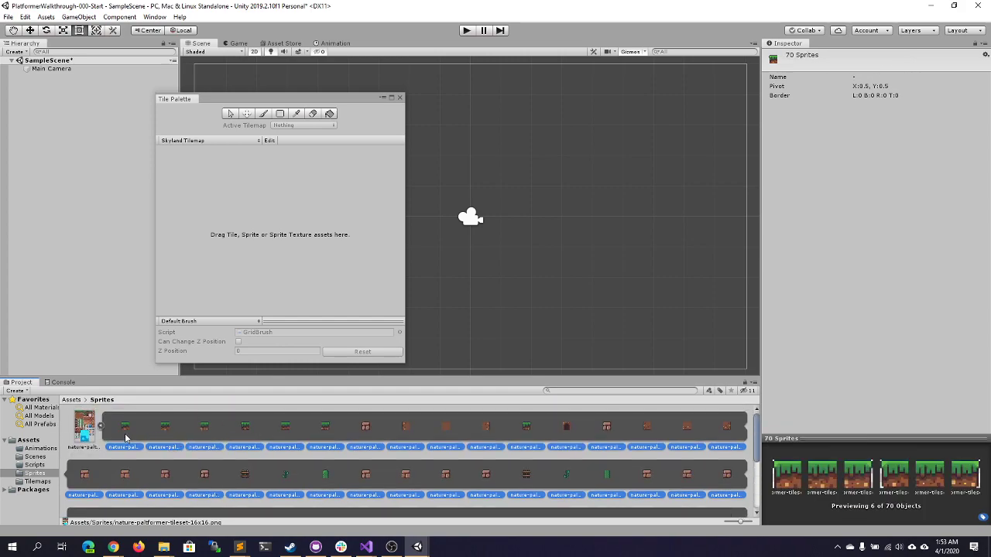
{"action": "left_click_drag", "start_coordinate": [126, 432], "coordinate": [253, 222]}
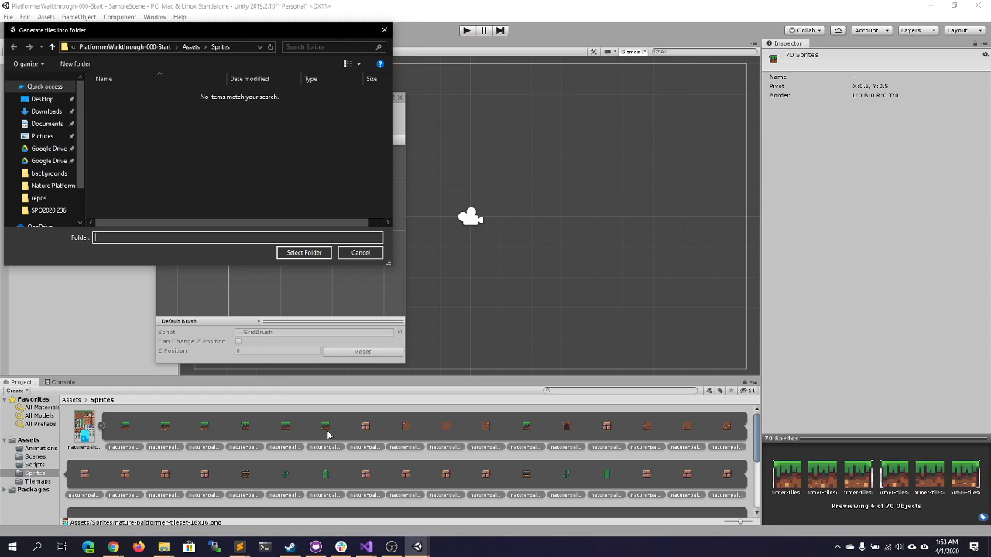
{"action": "left_click", "coordinate": [190, 46]}
{"action": "double_click", "coordinate": [118, 137]}
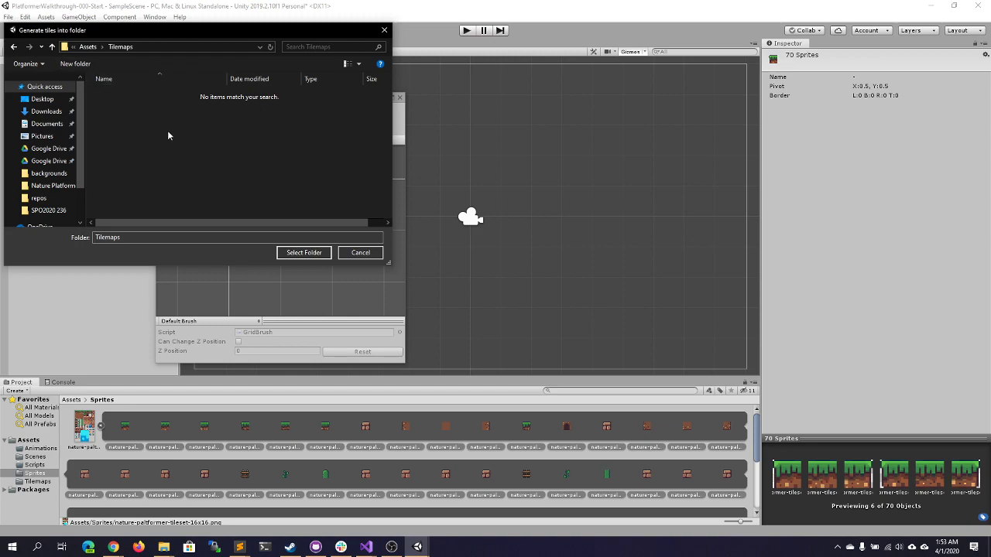
{"action": "left_click", "coordinate": [302, 252]}
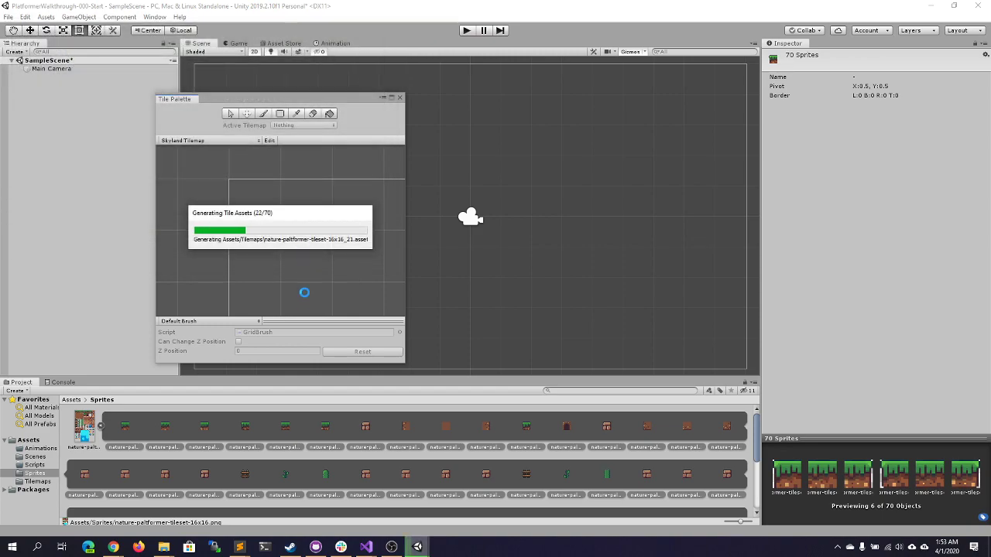
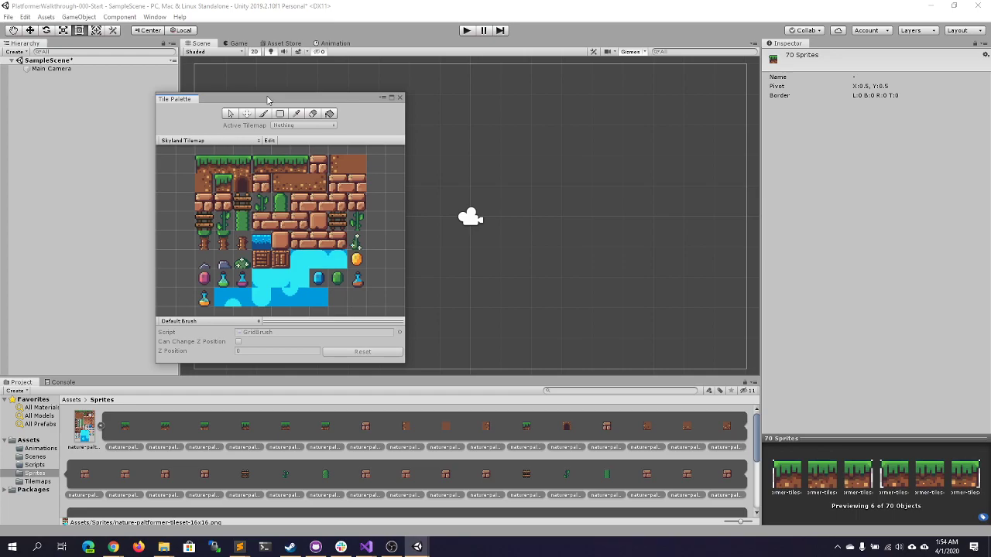
{"action": "left_click_drag", "start_coordinate": [268, 100], "coordinate": [328, 89]}
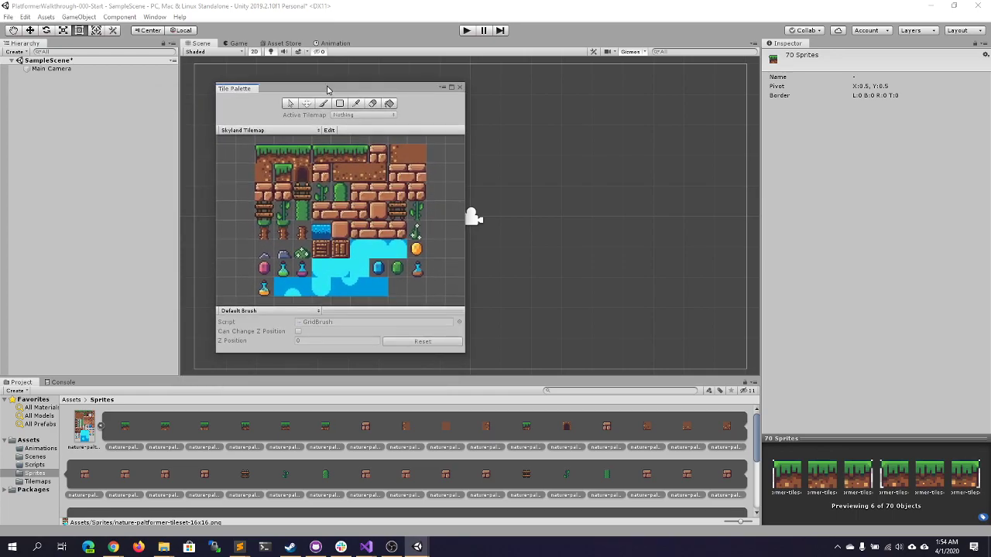
- Move the Tile Palette window over the Inspector, clear of the Hierarchy and most of the Scene view
{"action": "left_click_drag", "start_coordinate": [327, 90], "coordinate": [823, 126]}
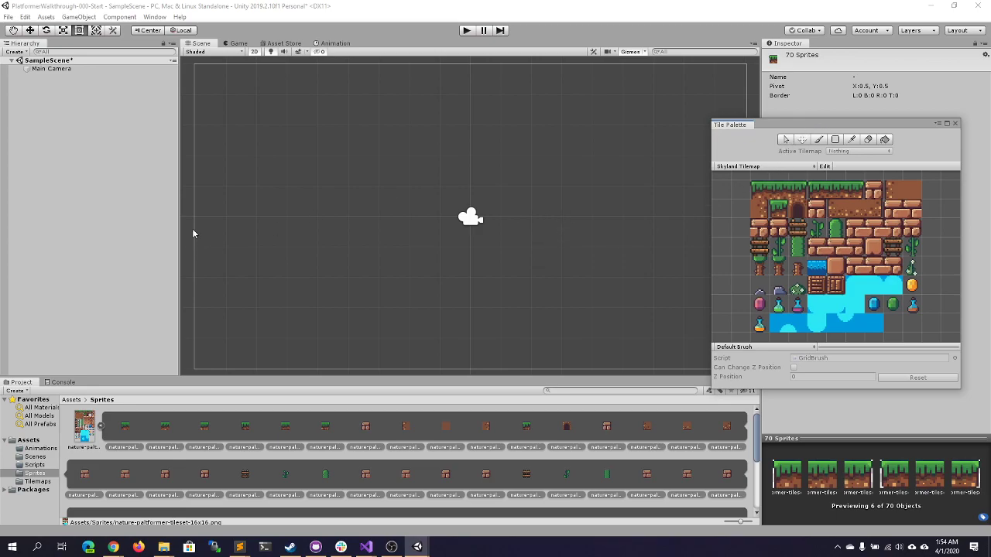
{"action": "left_click_drag", "start_coordinate": [736, 128], "coordinate": [778, 206]}
{"action": "left_click_drag", "start_coordinate": [766, 77], "coordinate": [827, 154]}
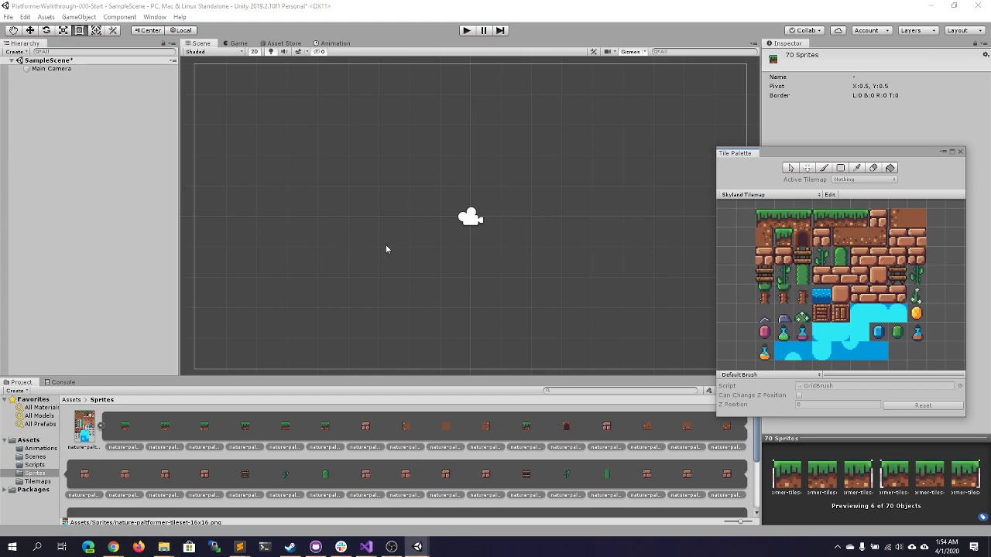
- Add a 2D Tilemap object to SampleScene, expand its Grid parent and select the child Tilemap
{"action": "right_click", "coordinate": [64, 130]}
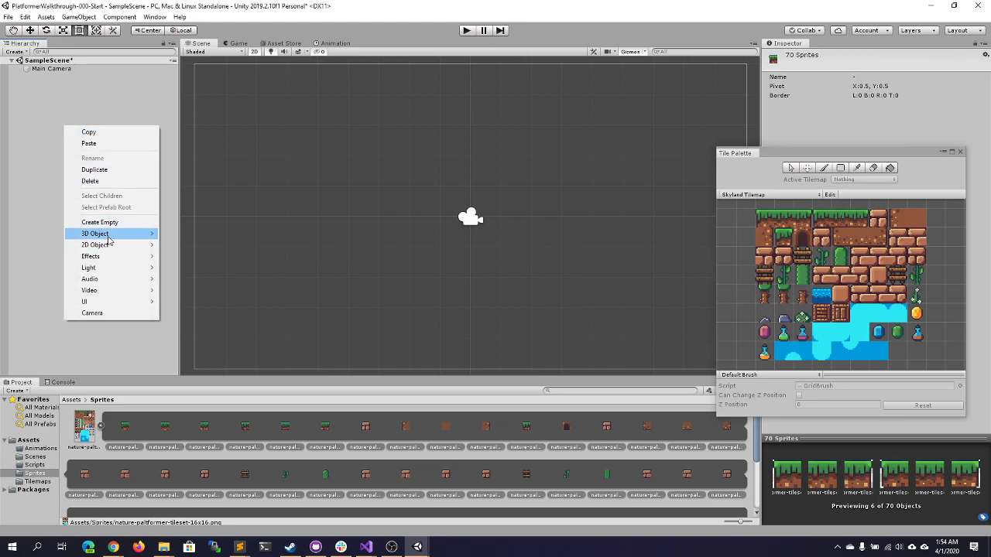
{"action": "mouse_move", "coordinate": [110, 246]}
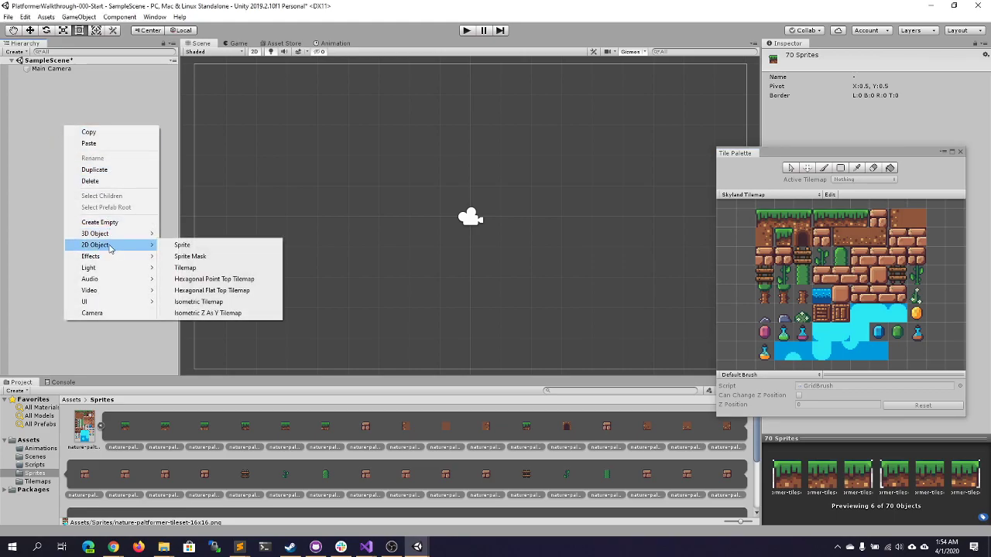
{"action": "left_click", "coordinate": [200, 269]}
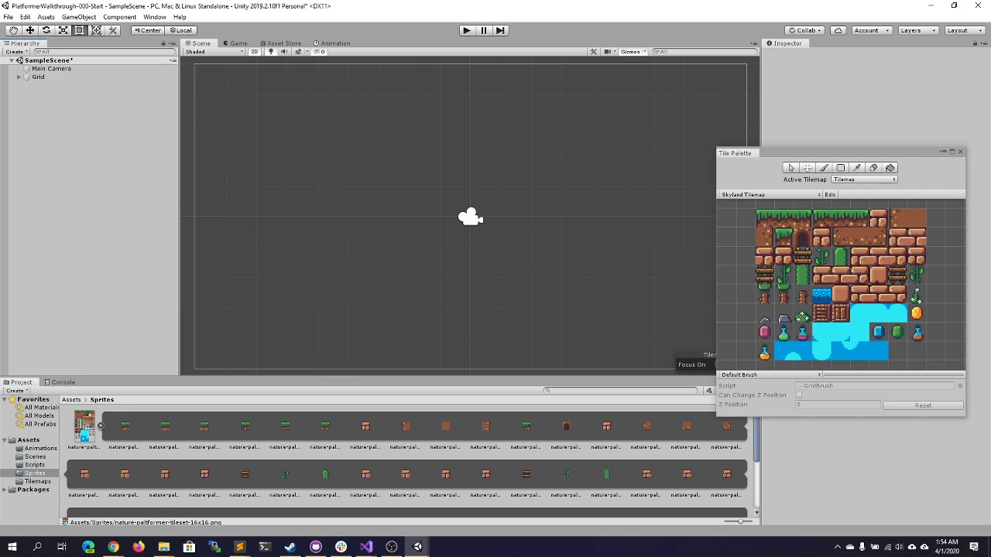
{"action": "left_click", "coordinate": [24, 79]}
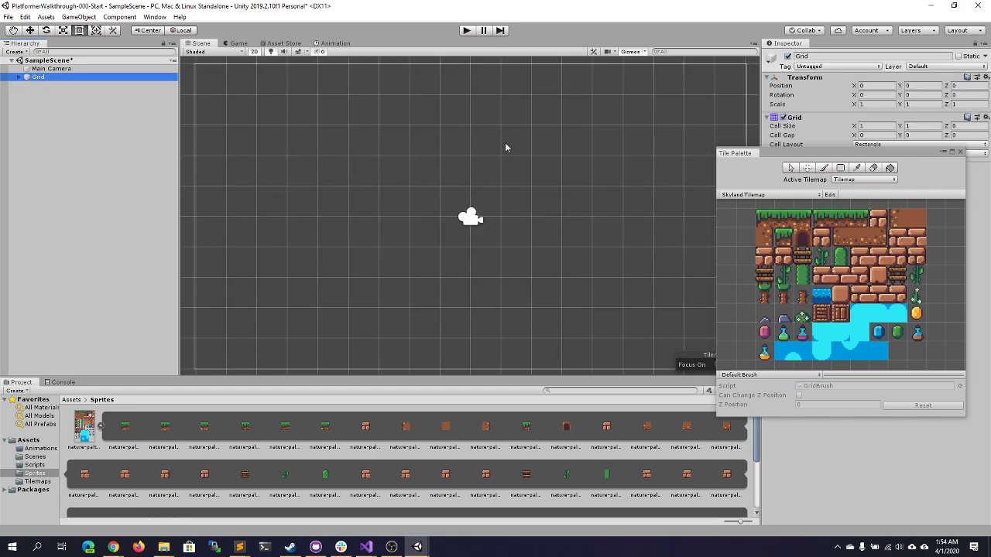
{"action": "left_click", "coordinate": [19, 78]}
{"action": "left_click", "coordinate": [53, 87]}
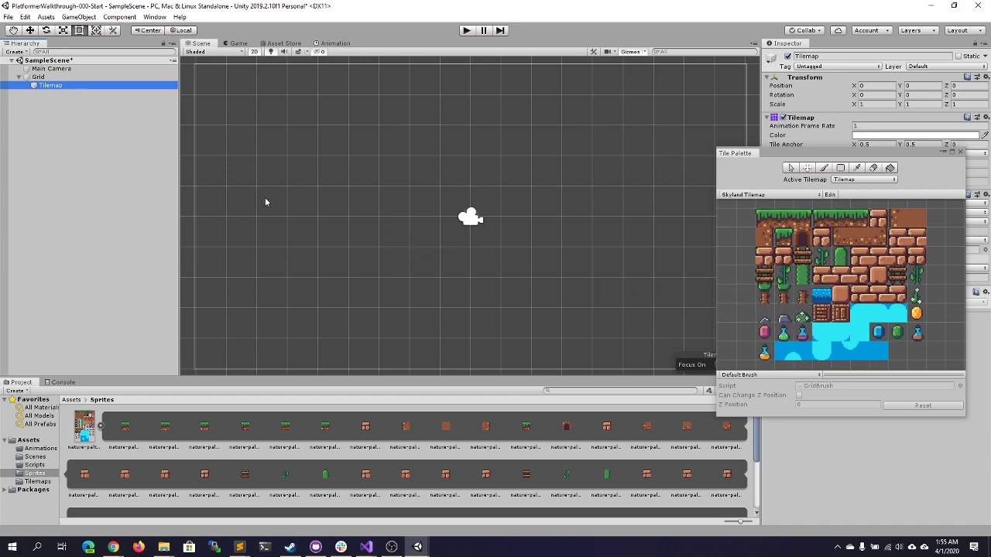
- Make two copies of the Tilemap and place both under Grid, giving it three child tilemaps
{"action": "right_click", "coordinate": [54, 89]}
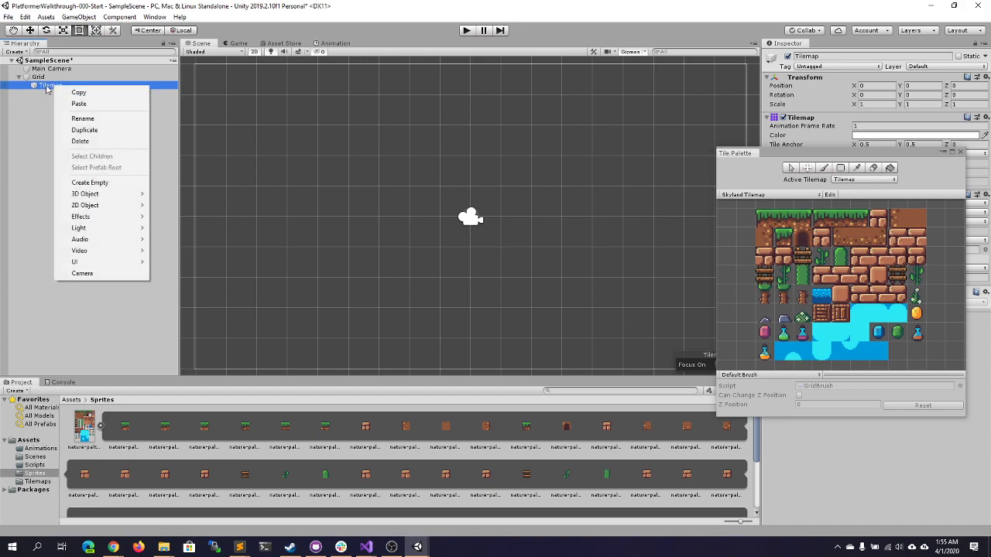
{"action": "left_click", "coordinate": [44, 88]}
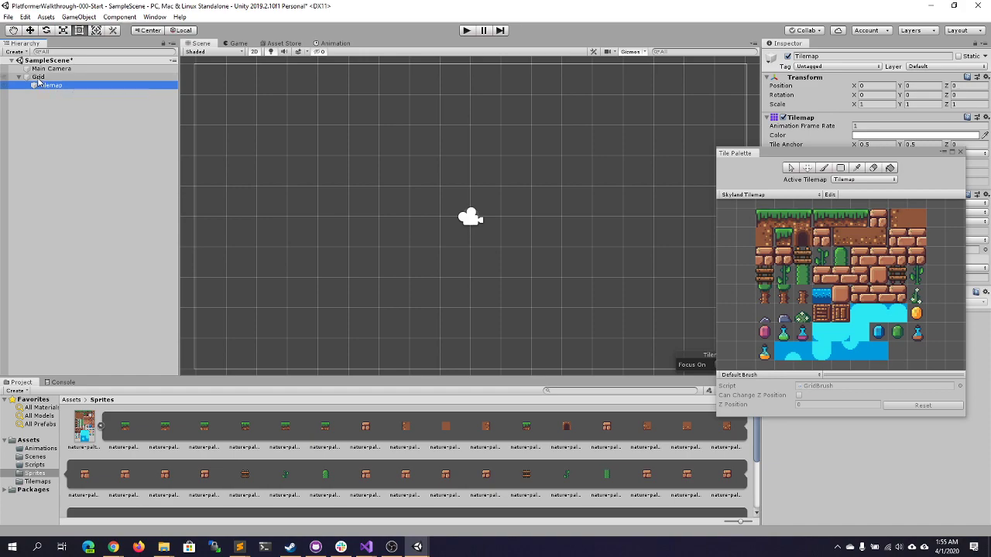
{"action": "right_click", "coordinate": [44, 81]}
{"action": "left_click", "coordinate": [62, 94]}
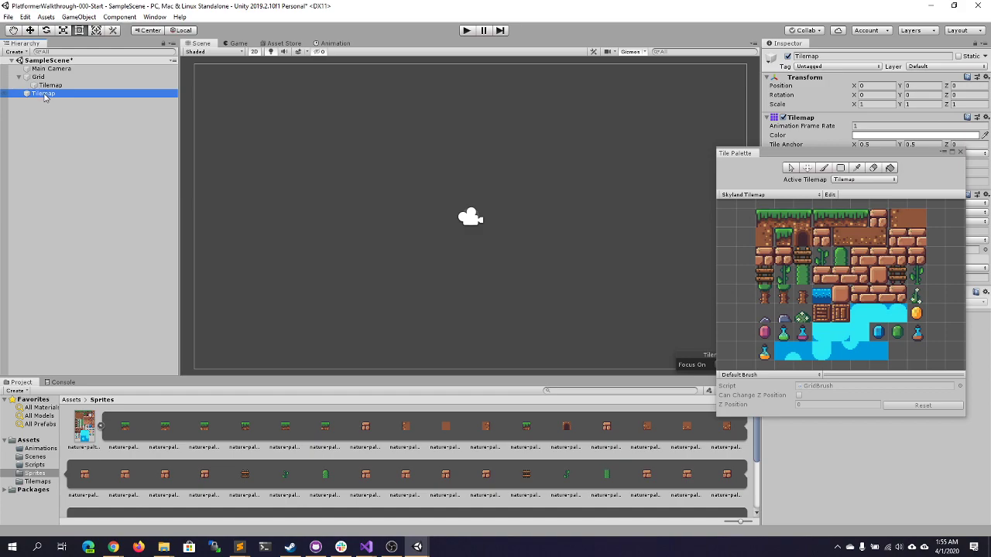
{"action": "left_click_drag", "start_coordinate": [44, 96], "coordinate": [45, 80]}
{"action": "right_click", "coordinate": [47, 81]}
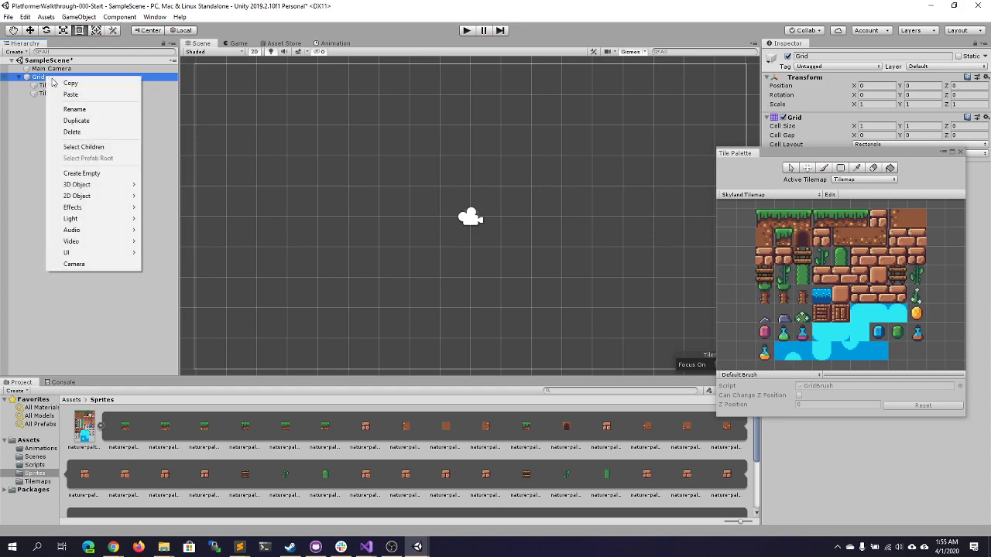
{"action": "left_click", "coordinate": [48, 92]}
{"action": "mouse_move", "coordinate": [46, 105]}
{"action": "left_mouse_down"}
{"action": "mouse_move", "coordinate": [46, 80]}
{"action": "mouse_move", "coordinate": [49, 87]}
{"action": "left_mouse_up"}
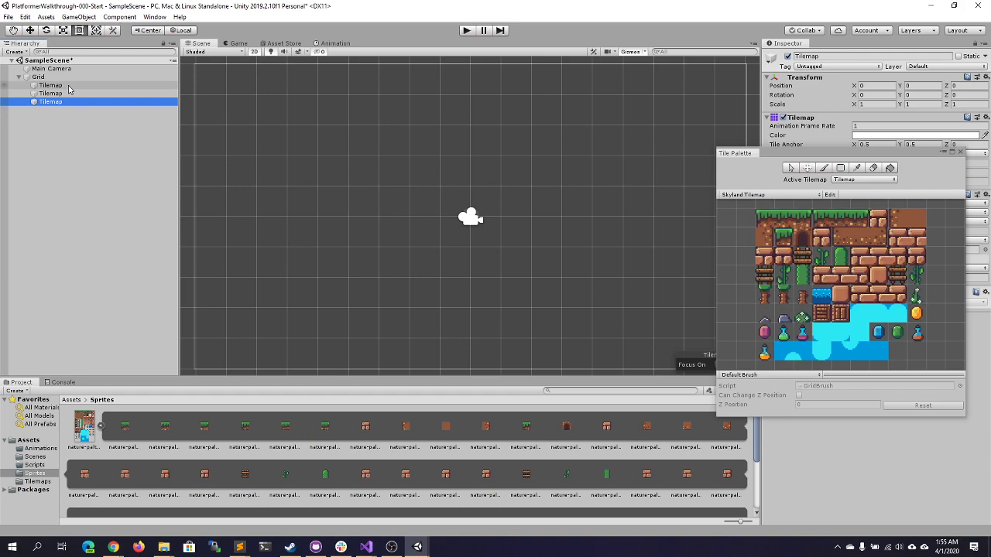
- Move the Tile Palette window off the Inspector and rename the first tilemap under Grid to "Tilemap - Interactable"
{"action": "left_click_drag", "start_coordinate": [790, 156], "coordinate": [990, 201]}
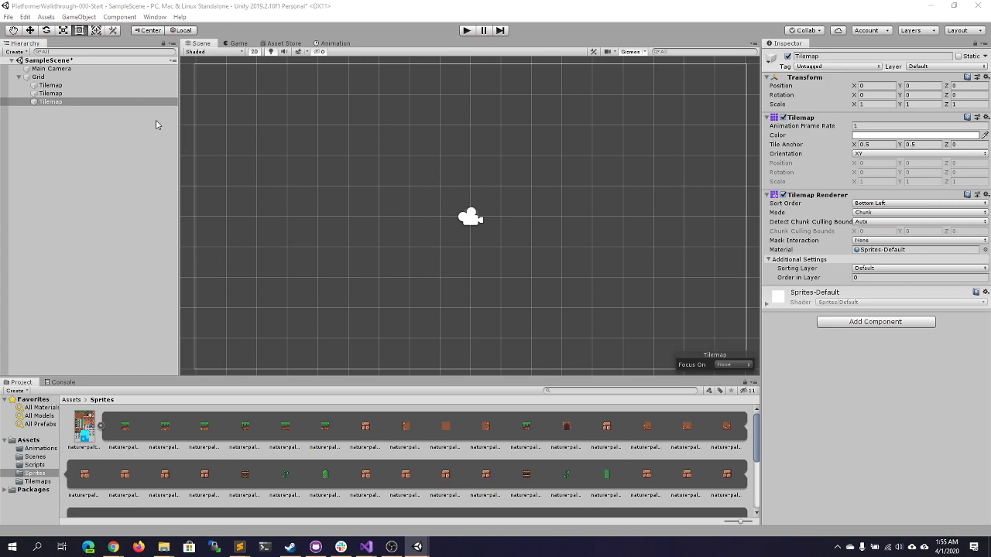
{"action": "left_click", "coordinate": [77, 86]}
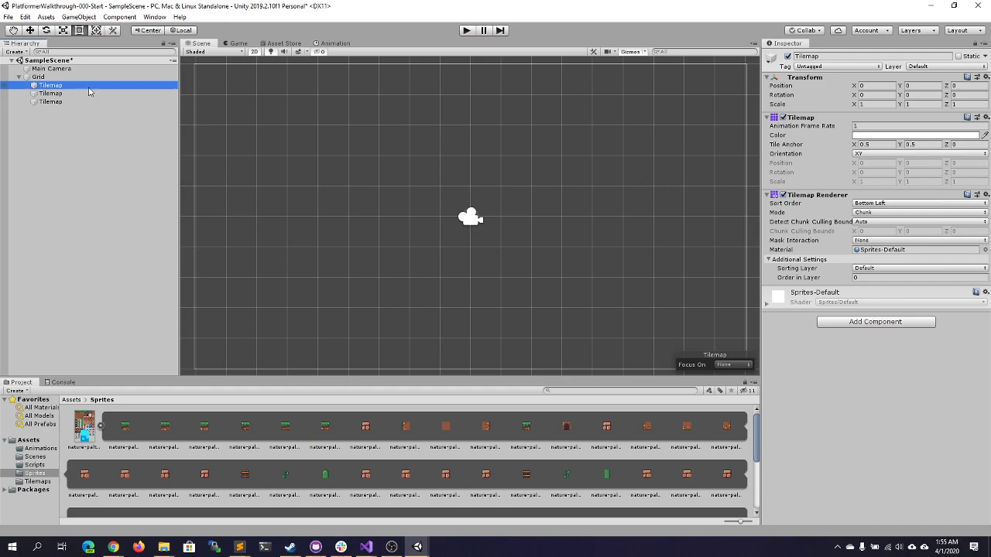
{"action": "left_click", "coordinate": [833, 55]}
{"action": "left_click", "coordinate": [839, 56]}
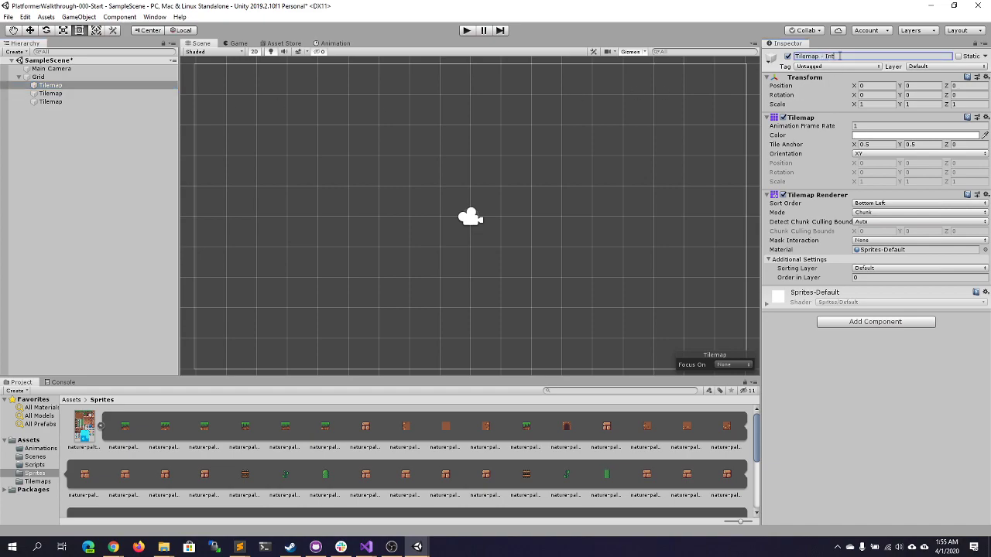
{"action": "type", "text": "- Interactable"}
- Rename the second tilemap under Grid to "Tilemap - Props" and set its Order in Layer to -1
{"action": "left_click", "coordinate": [50, 92]}
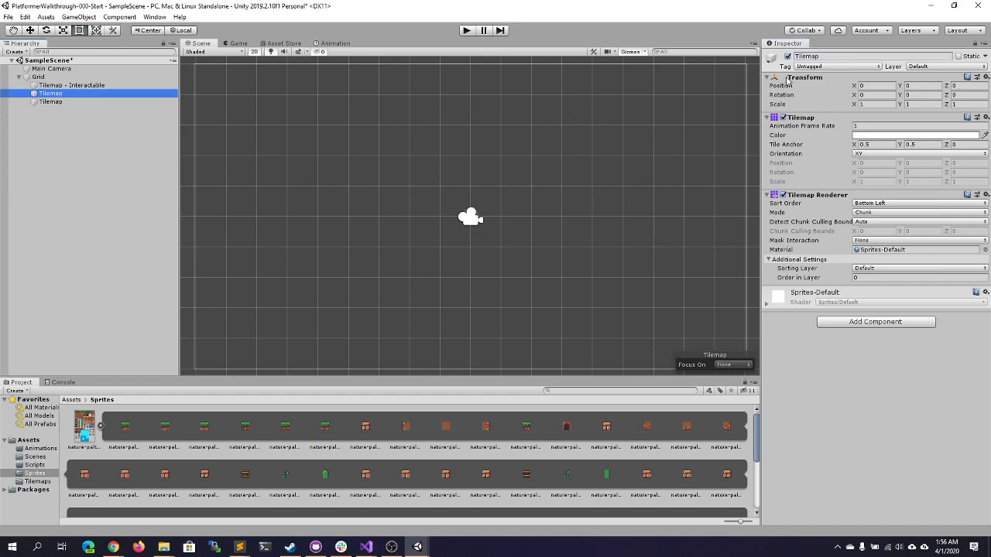
{"action": "left_click", "coordinate": [835, 58]}
{"action": "type", "text": "-"}
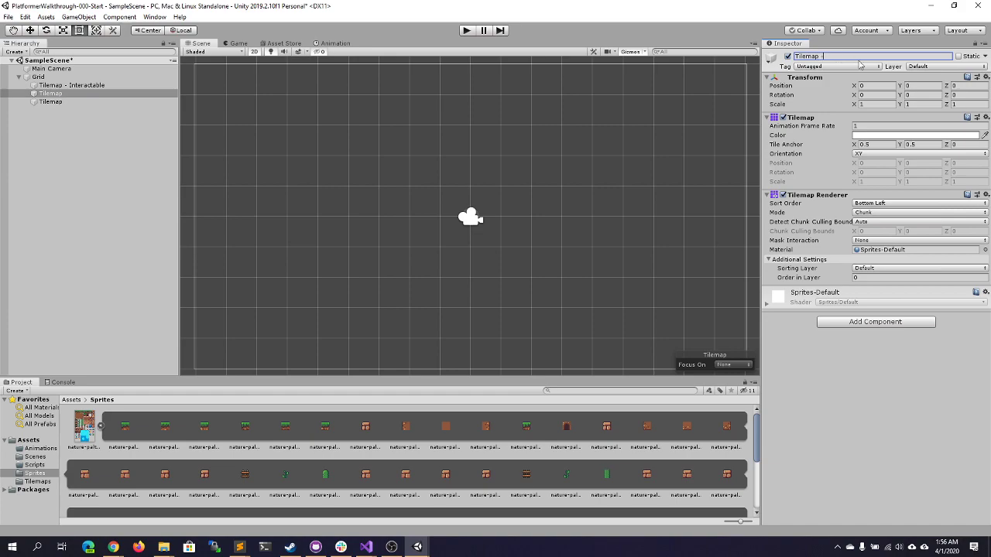
{"action": "type", "text": " Props"}
{"action": "left_click", "coordinate": [870, 277]}
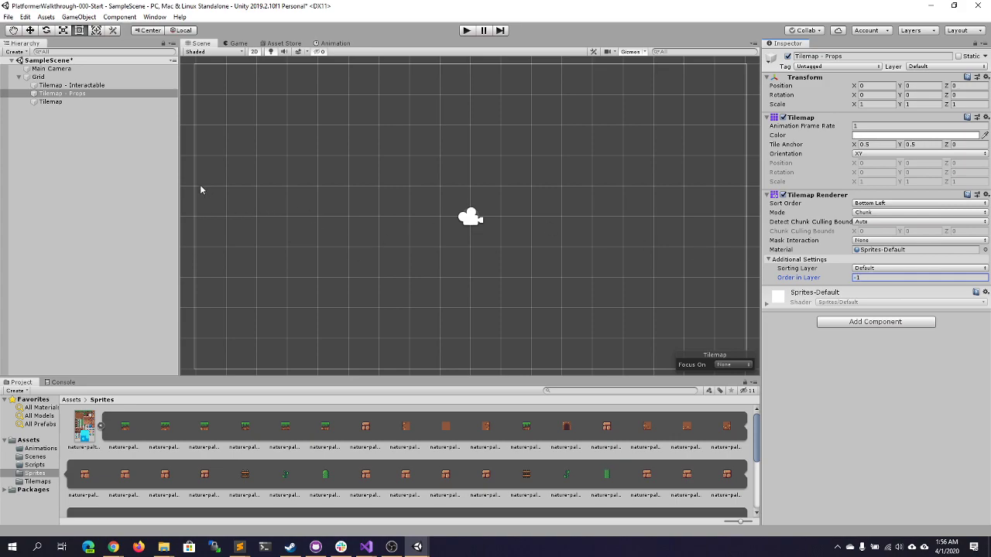
- Rename the third tilemap under Grid to "Tilemap - Background" and set its Order in Layer to -2
{"action": "left_click", "coordinate": [65, 104]}
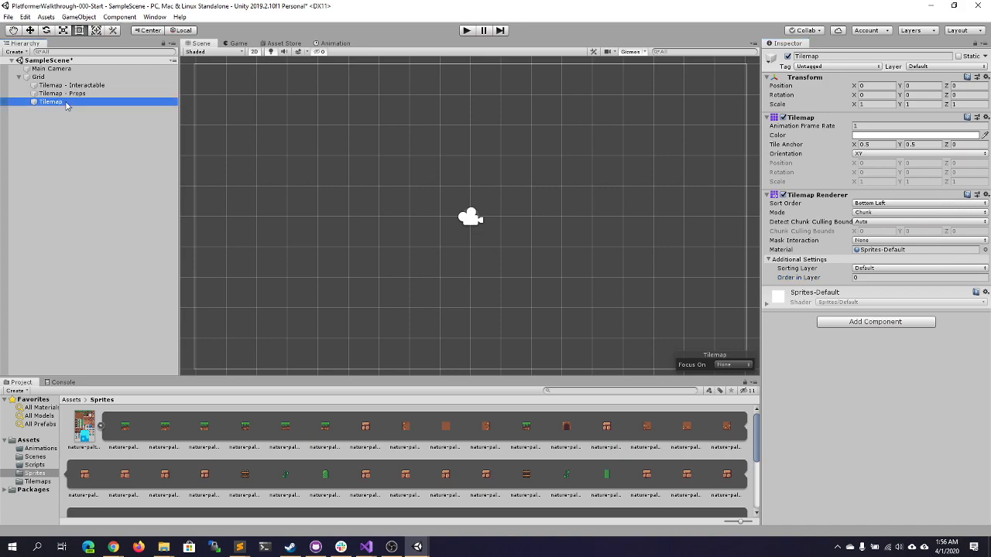
{"action": "left_click", "coordinate": [855, 57]}
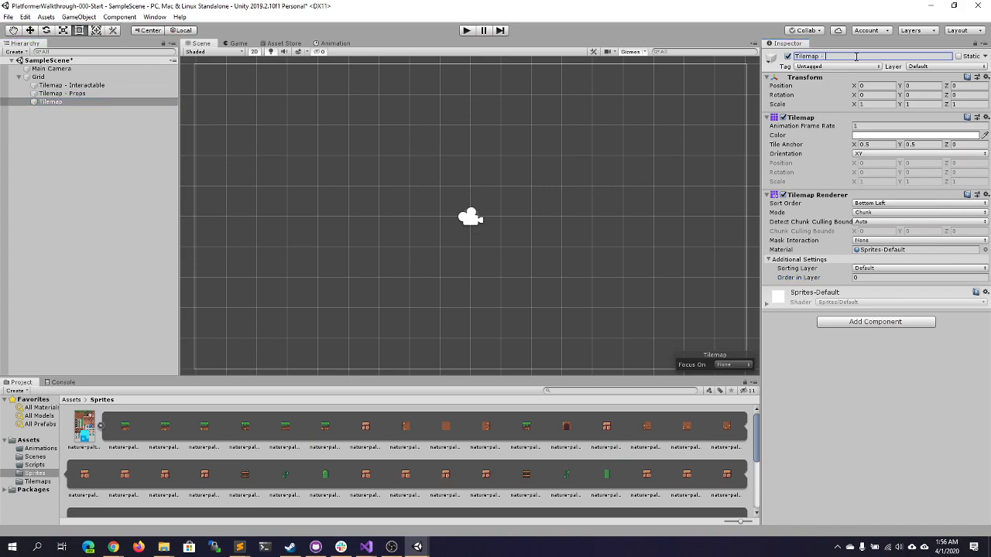
{"action": "type", "text": "- Background"}
{"action": "left_click", "coordinate": [868, 277]}
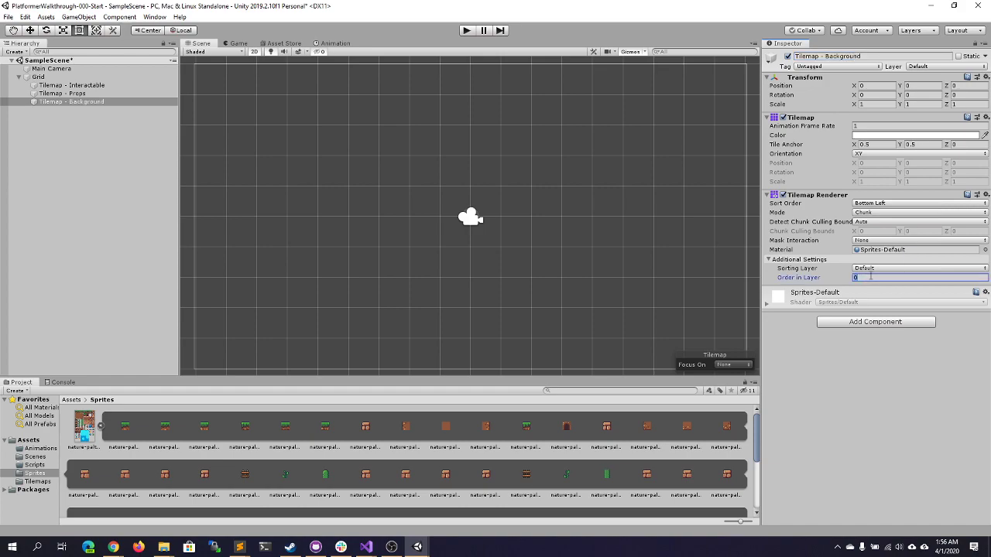
{"action": "type", "text": "-2"}
{"action": "left_click", "coordinate": [62, 105]}
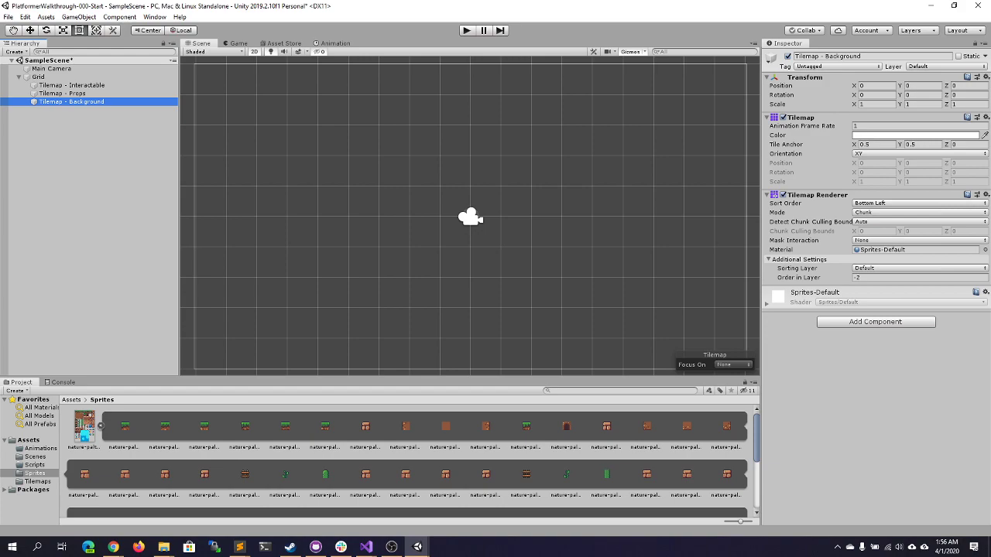
- Dock the Tile Palette beside the Console and enlarge its tile area by collapsing the brush settings
{"action": "left_click_drag", "start_coordinate": [847, 143], "coordinate": [815, 181]}
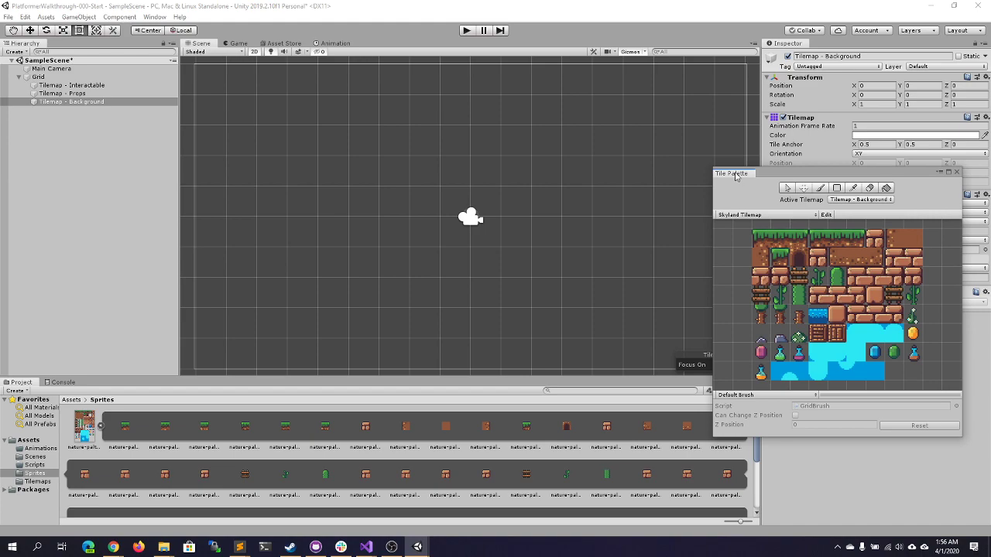
{"action": "left_click_drag", "start_coordinate": [735, 175], "coordinate": [98, 386]}
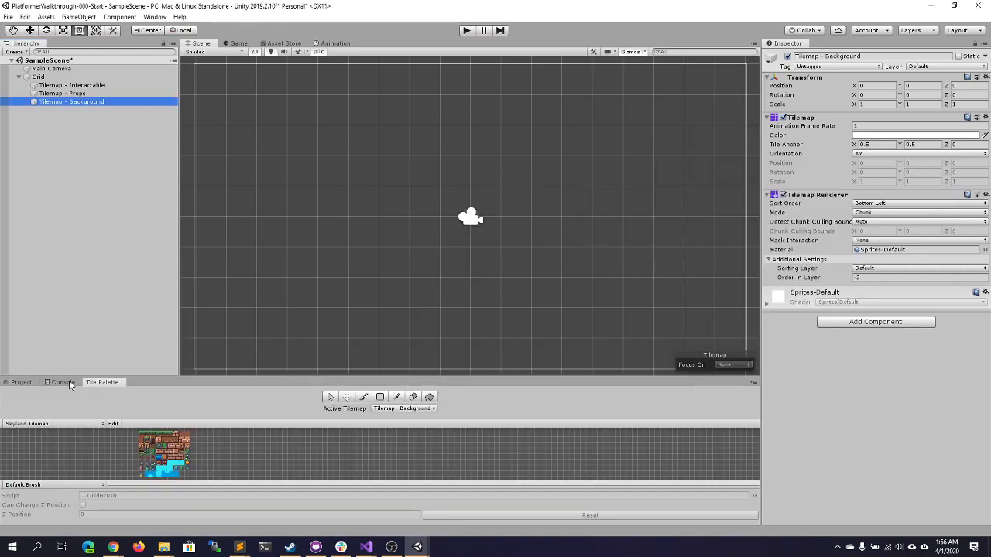
{"action": "scroll", "coordinate": [166, 462], "scroll_direction": "up", "scroll_amount": 1}
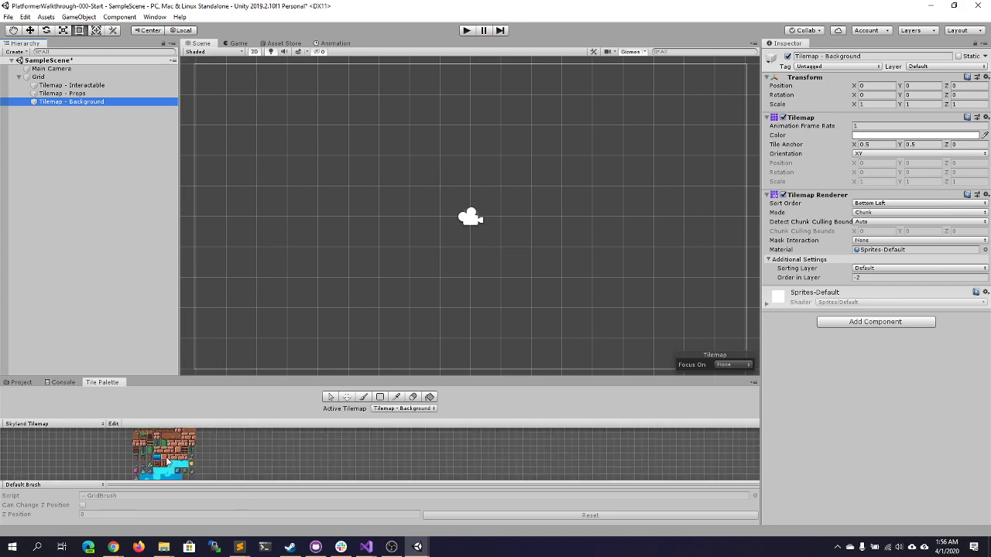
{"action": "scroll", "coordinate": [166, 462], "scroll_direction": "up", "scroll_amount": 5}
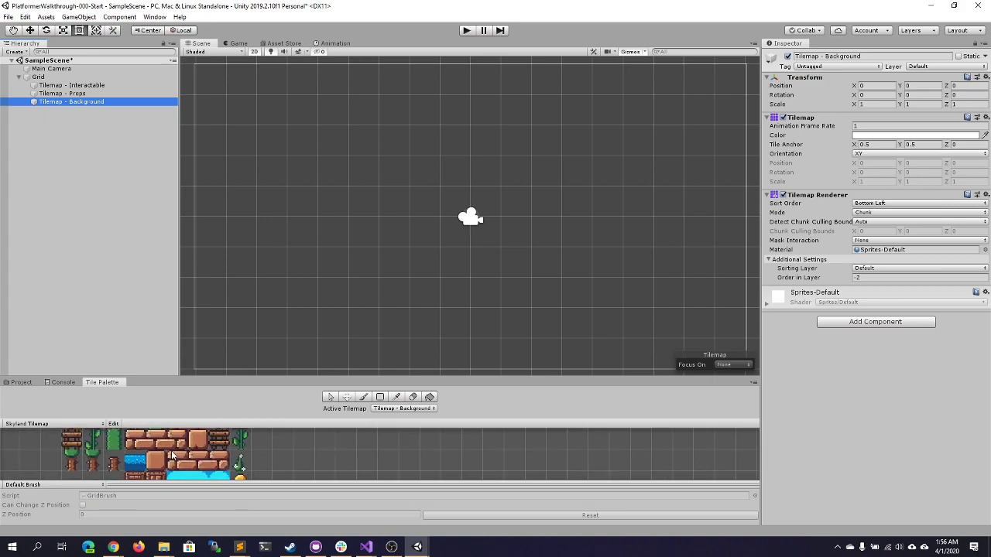
{"action": "left_click_drag", "start_coordinate": [199, 484], "coordinate": [193, 510]}
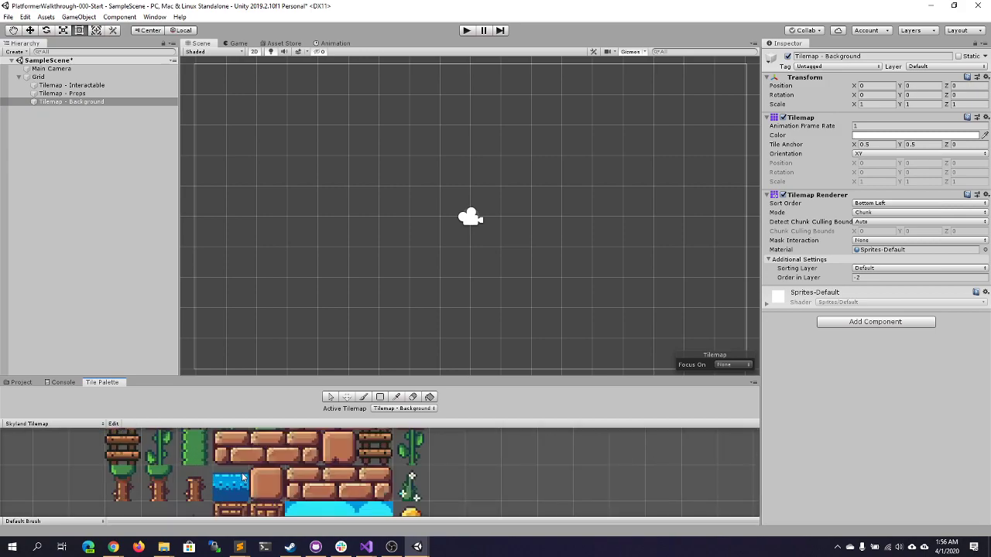
- Paint Tilemap - Background with the plain blue tile to slightly beyond the camera frame, erasing the stray tiles past its left edge
{"action": "middle_click_drag", "start_coordinate": [324, 483], "coordinate": [323, 415]}
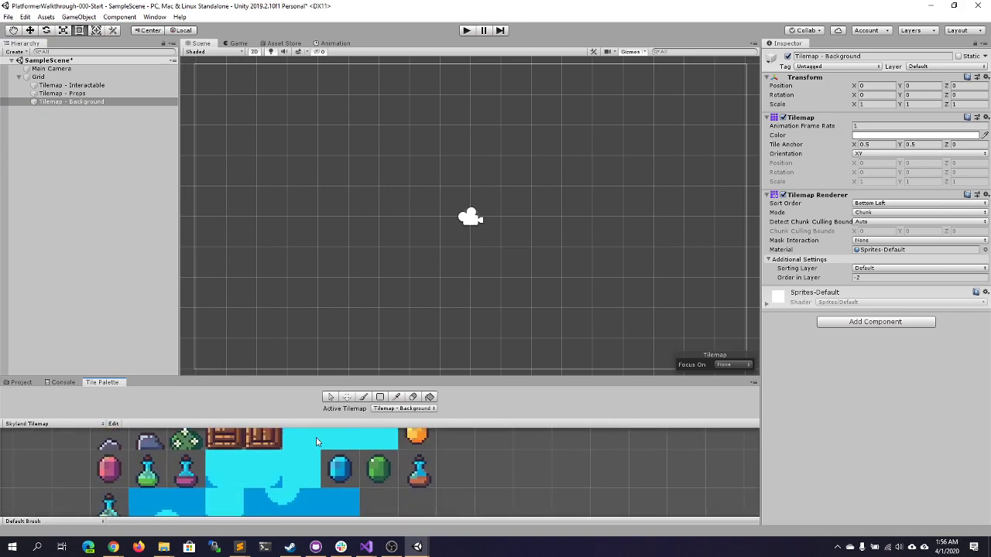
{"action": "left_click", "coordinate": [343, 504]}
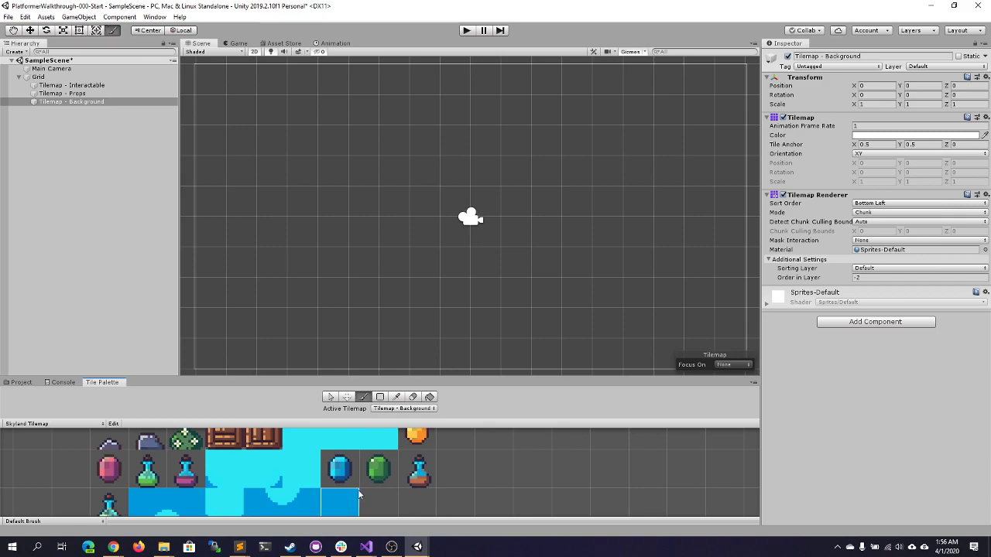
{"action": "middle_click_drag", "start_coordinate": [358, 489], "coordinate": [366, 463]}
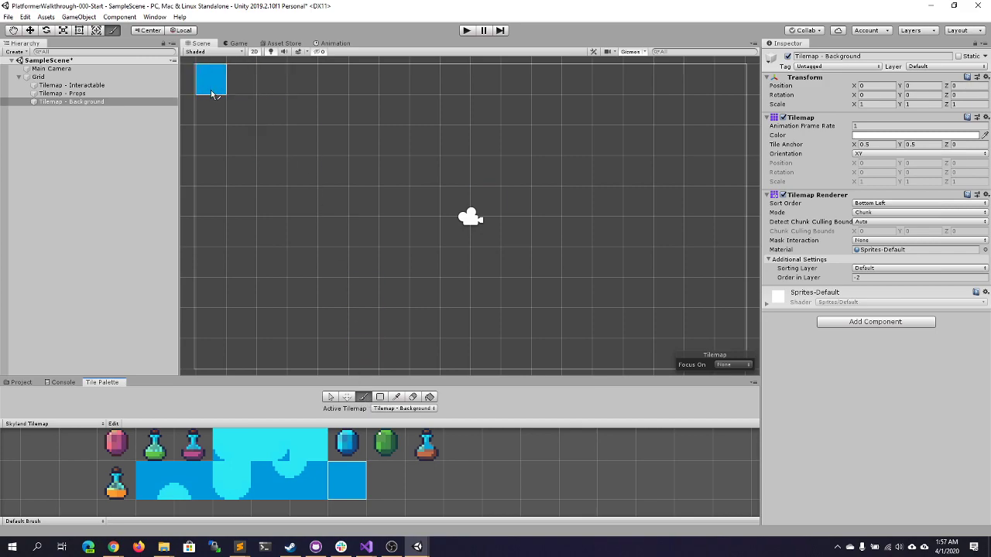
{"action": "scroll", "coordinate": [345, 178], "scroll_direction": "down", "scroll_amount": 1}
{"action": "scroll", "coordinate": [344, 178], "scroll_direction": "down", "scroll_amount": 1}
{"action": "mouse_move", "coordinate": [221, 81]}
{"action": "left_mouse_down"}
{"action": "mouse_move", "coordinate": [700, 82]}
{"action": "mouse_move", "coordinate": [692, 346]}
{"action": "mouse_move", "coordinate": [219, 351]}
{"action": "mouse_move", "coordinate": [206, 331]}
{"action": "mouse_move", "coordinate": [194, 235]}
{"action": "mouse_move", "coordinate": [212, 104]}
{"action": "mouse_move", "coordinate": [196, 271]}
{"action": "mouse_move", "coordinate": [211, 253]}
{"action": "mouse_move", "coordinate": [237, 314]}
{"action": "mouse_move", "coordinate": [513, 334]}
{"action": "mouse_move", "coordinate": [653, 329]}
{"action": "mouse_move", "coordinate": [246, 323]}
{"action": "mouse_move", "coordinate": [222, 189]}
{"action": "mouse_move", "coordinate": [244, 85]}
{"action": "mouse_move", "coordinate": [649, 96]}
{"action": "mouse_move", "coordinate": [659, 105]}
{"action": "mouse_move", "coordinate": [669, 200]}
{"action": "mouse_move", "coordinate": [664, 299]}
{"action": "mouse_move", "coordinate": [389, 315]}
{"action": "mouse_move", "coordinate": [304, 296]}
{"action": "mouse_move", "coordinate": [431, 309]}
{"action": "mouse_move", "coordinate": [578, 298]}
{"action": "mouse_move", "coordinate": [640, 271]}
{"action": "mouse_move", "coordinate": [269, 271]}
{"action": "mouse_move", "coordinate": [257, 214]}
{"action": "mouse_move", "coordinate": [292, 132]}
{"action": "mouse_move", "coordinate": [633, 122]}
{"action": "mouse_move", "coordinate": [629, 219]}
{"action": "left_mouse_up"}
{"action": "mouse_move", "coordinate": [258, 250]}
{"action": "left_mouse_down"}
{"action": "mouse_move", "coordinate": [280, 177]}
{"action": "mouse_move", "coordinate": [268, 119]}
{"action": "mouse_move", "coordinate": [340, 138]}
{"action": "mouse_move", "coordinate": [639, 168]}
{"action": "mouse_move", "coordinate": [645, 261]}
{"action": "mouse_move", "coordinate": [522, 231]}
{"action": "mouse_move", "coordinate": [301, 220]}
{"action": "mouse_move", "coordinate": [341, 184]}
{"action": "mouse_move", "coordinate": [526, 179]}
{"action": "mouse_move", "coordinate": [620, 197]}
{"action": "mouse_move", "coordinate": [299, 194]}
{"action": "left_mouse_up"}
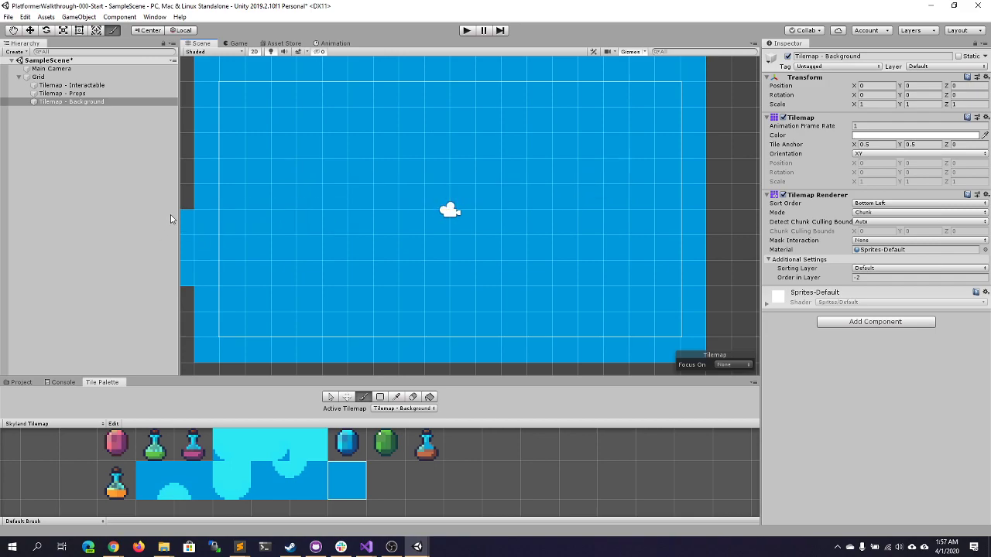
{"action": "left_click", "coordinate": [413, 397]}
{"action": "left_click_drag", "start_coordinate": [186, 281], "coordinate": [184, 228]}
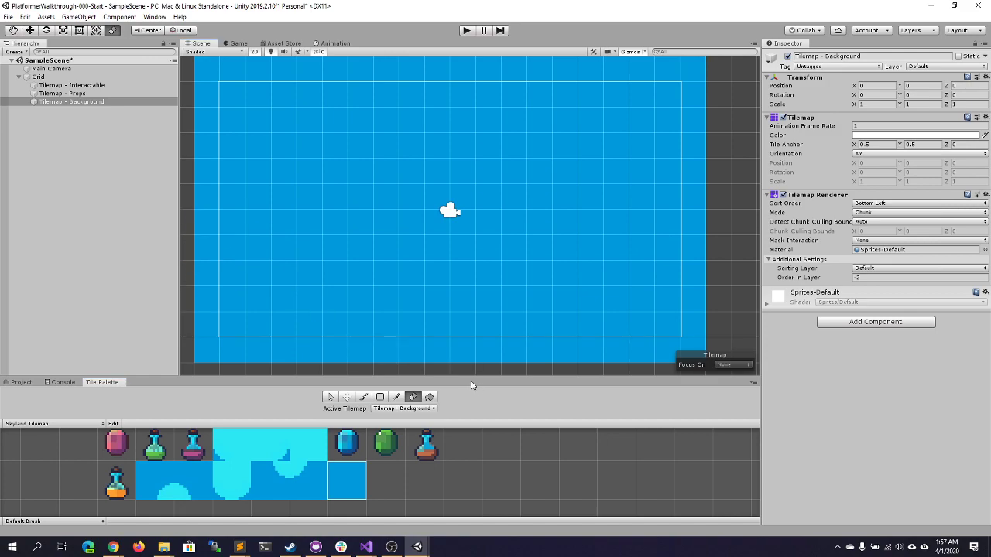
- On Tilemap - Interactable, paint the left-edge grass tile at the left ends of two ground platforms near the camera frame's bottom
{"action": "left_click", "coordinate": [363, 397]}
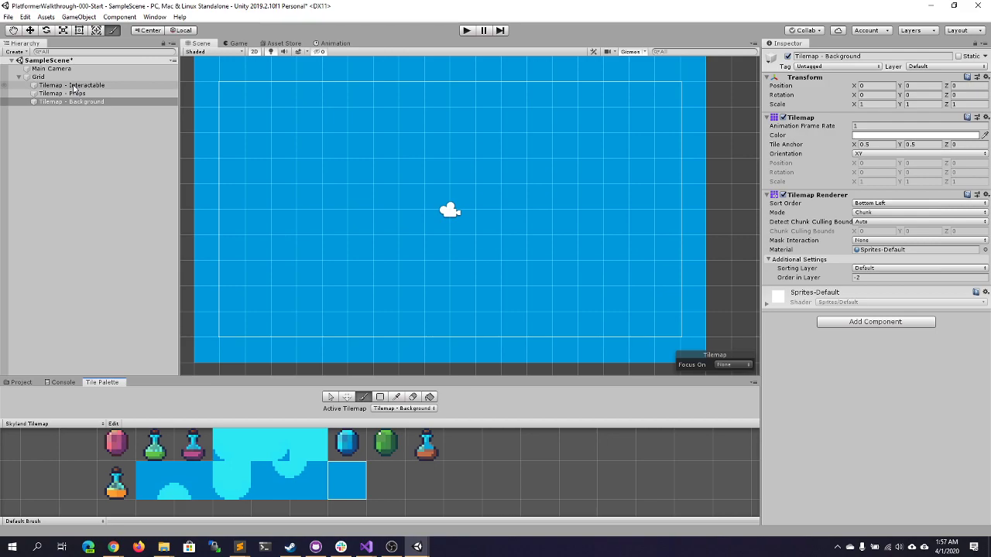
{"action": "middle_click_drag", "start_coordinate": [200, 443], "coordinate": [284, 489]}
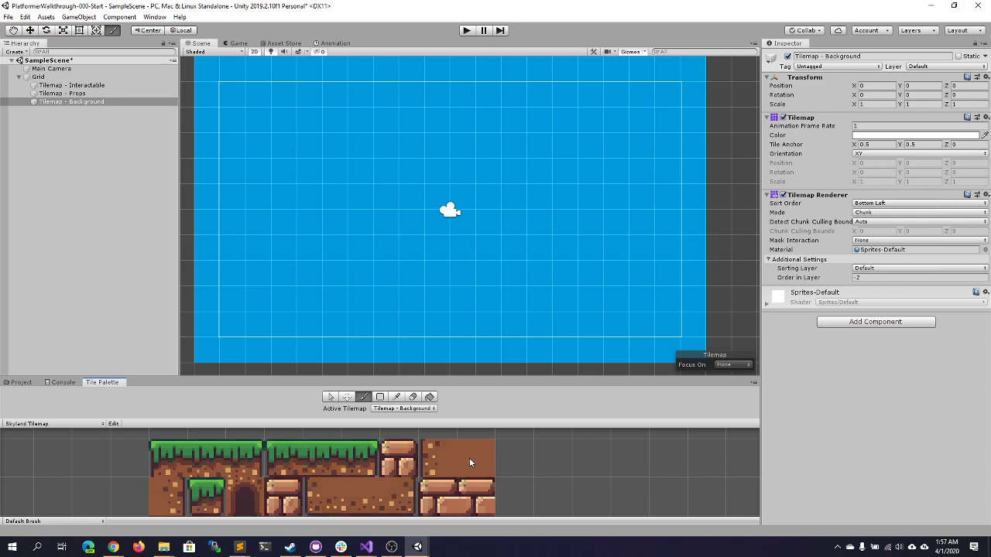
{"action": "left_click", "coordinate": [88, 85]}
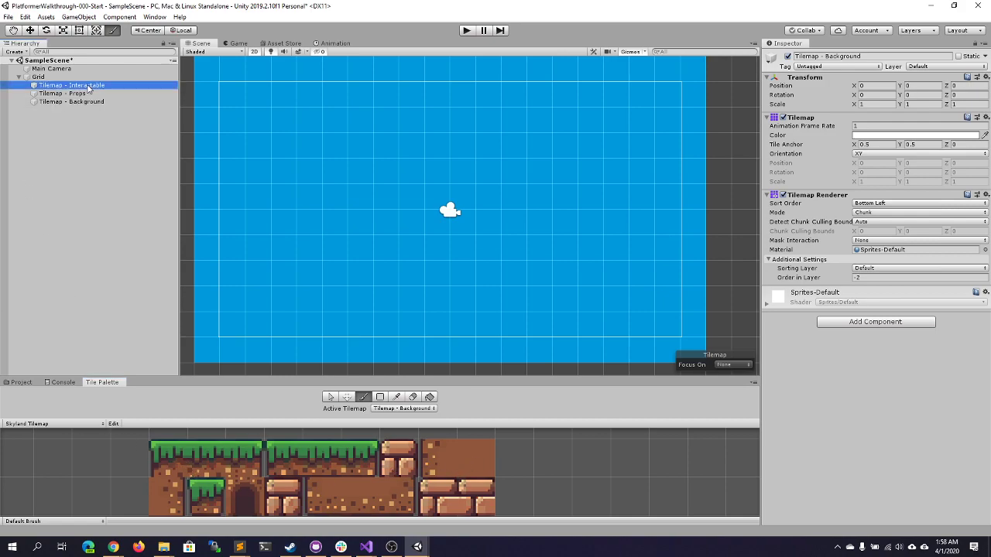
{"action": "left_click", "coordinate": [166, 454]}
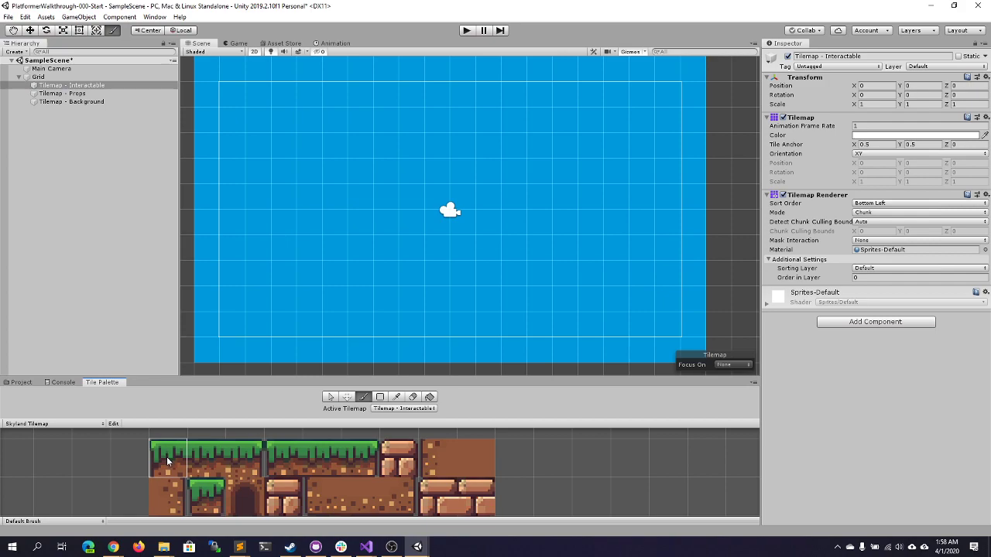
{"action": "left_click", "coordinate": [237, 302]}
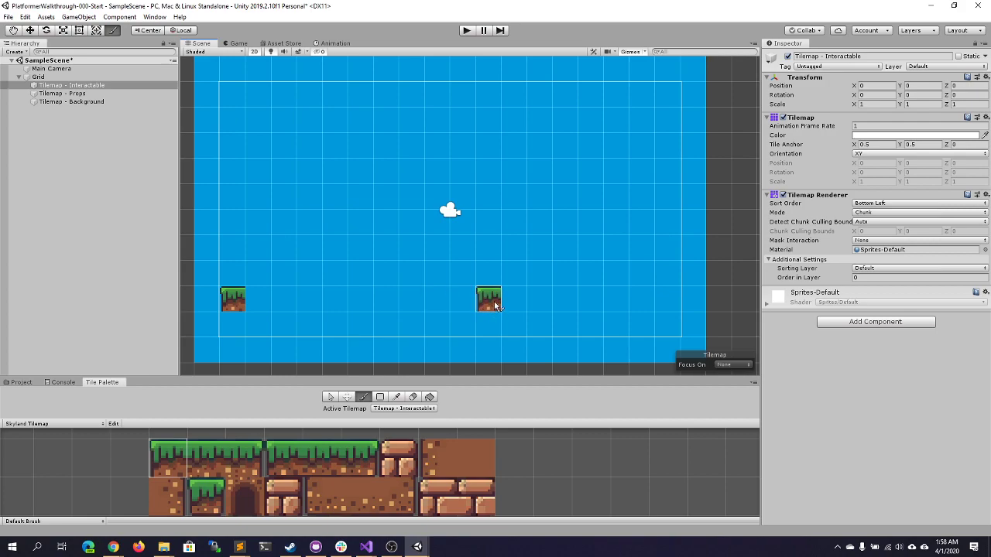
{"action": "left_click", "coordinate": [496, 305]}
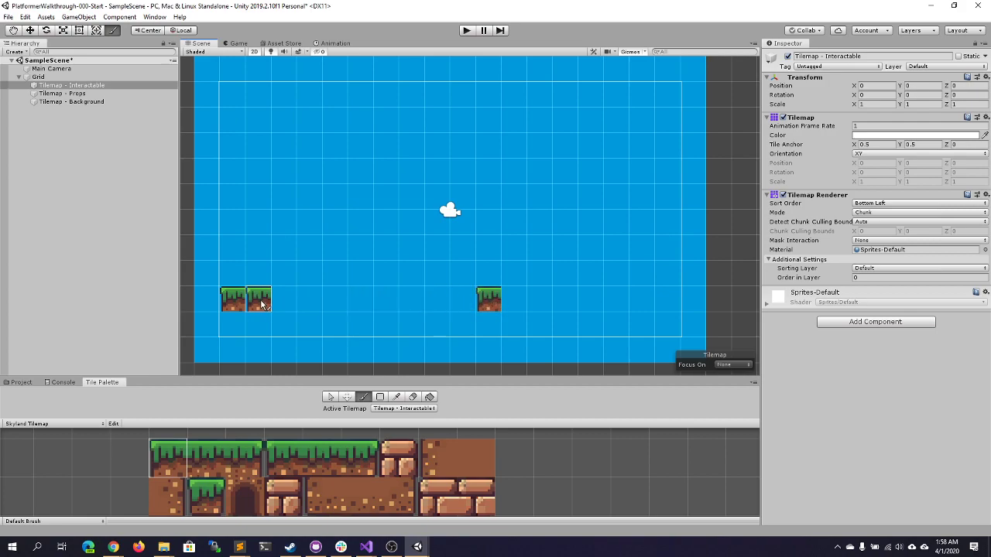
- Add right-edge grass tiles to both platforms and fill between the ends with middle grass, making each eight tiles wide with a two-tile gap
{"action": "left_click", "coordinate": [243, 458]}
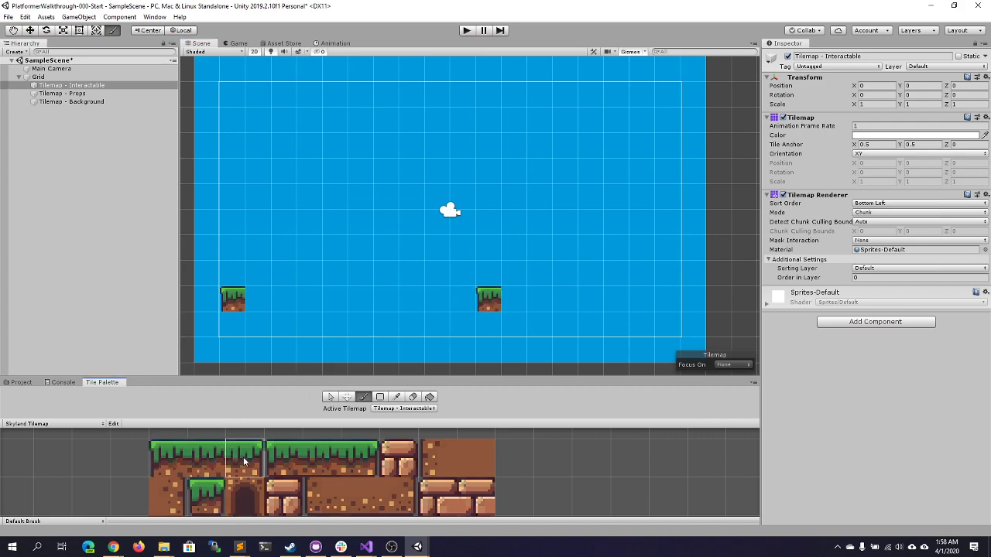
{"action": "left_click", "coordinate": [409, 306]}
{"action": "left_click", "coordinate": [667, 308]}
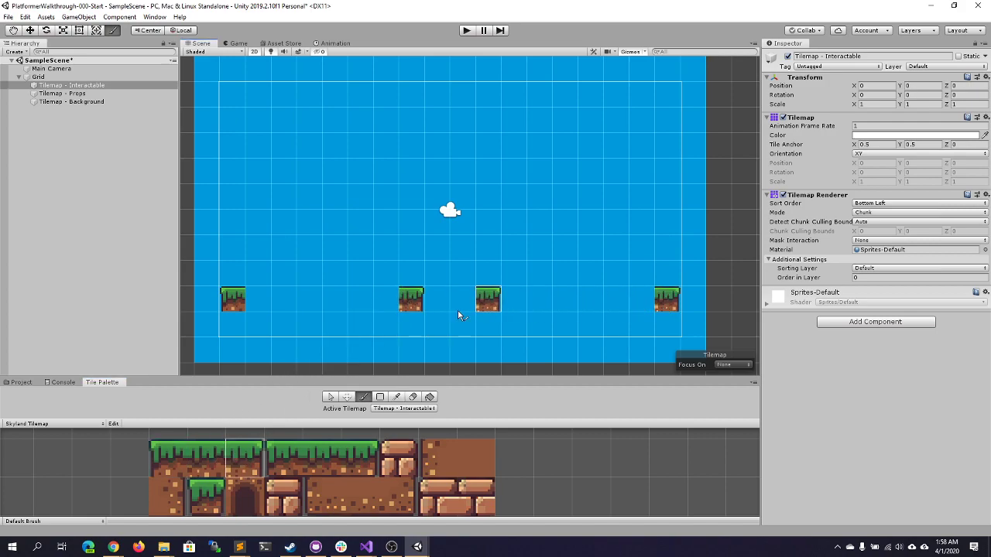
{"action": "left_click", "coordinate": [210, 454]}
{"action": "left_click_drag", "start_coordinate": [258, 302], "coordinate": [391, 302]}
{"action": "left_click_drag", "start_coordinate": [520, 305], "coordinate": [650, 303]}
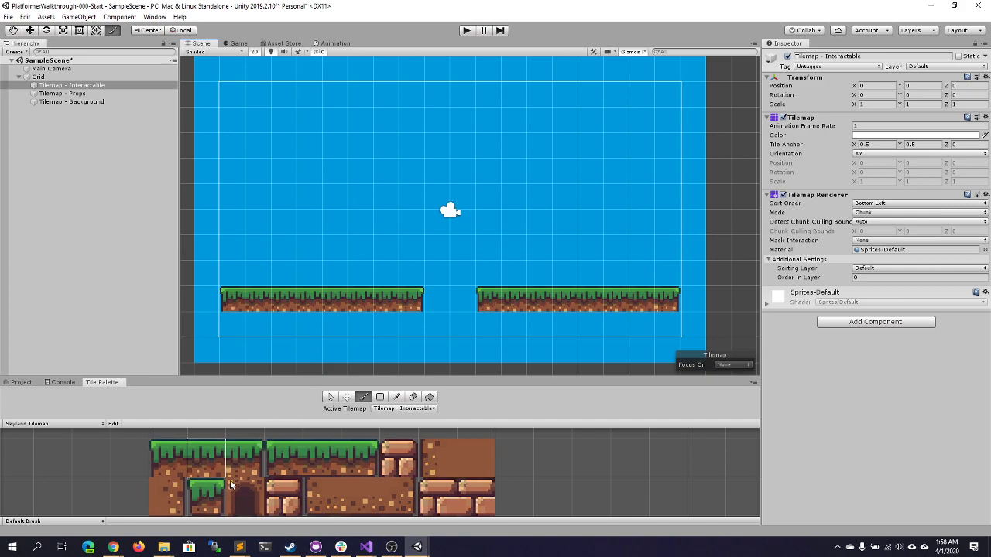
- Paint the right-edge dirt tile beneath the right end of both grass platforms
{"action": "scroll", "coordinate": [236, 482], "scroll_direction": "down", "scroll_amount": 1}
{"action": "middle_click_drag", "start_coordinate": [242, 488], "coordinate": [245, 463]}
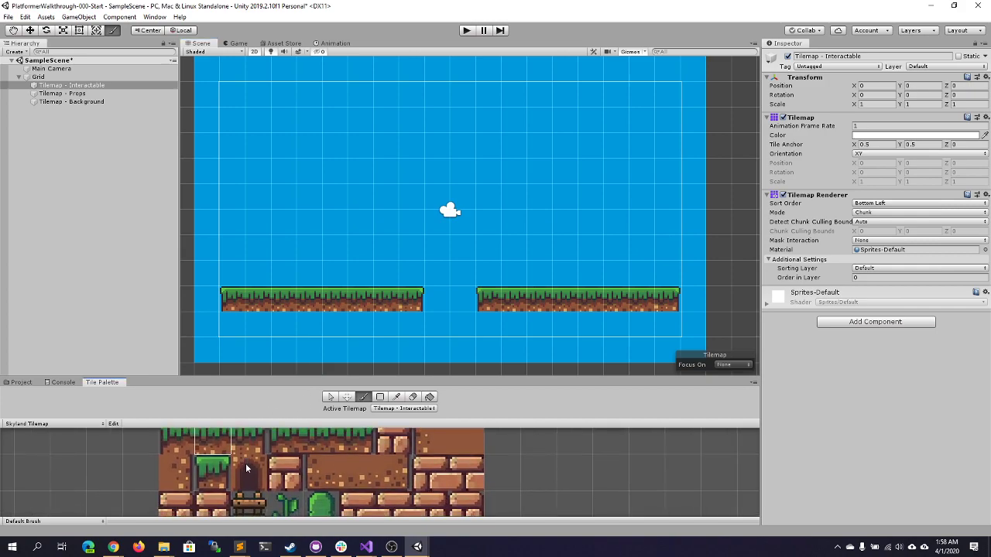
{"action": "left_click", "coordinate": [172, 475]}
{"action": "left_click", "coordinate": [415, 328]}
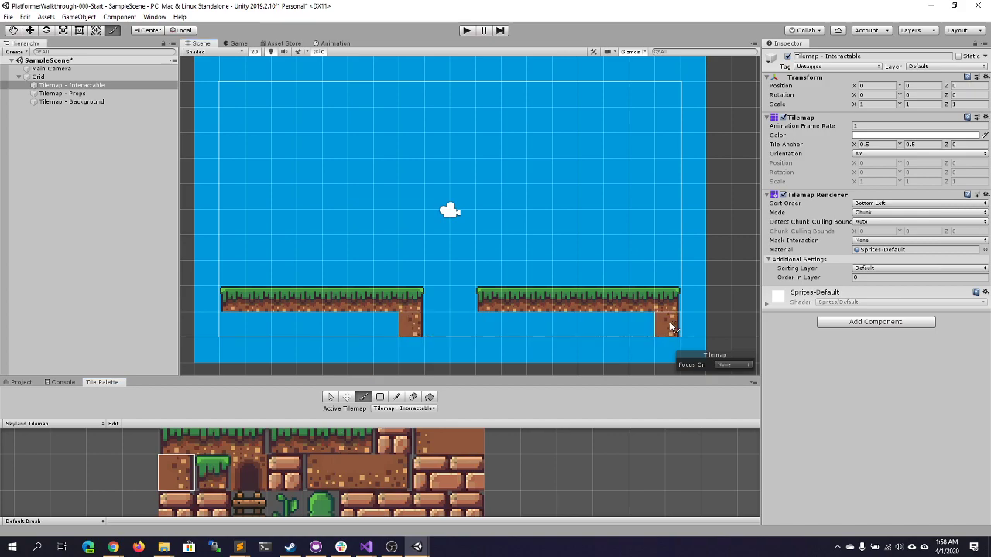
{"action": "left_click", "coordinate": [391, 481]}
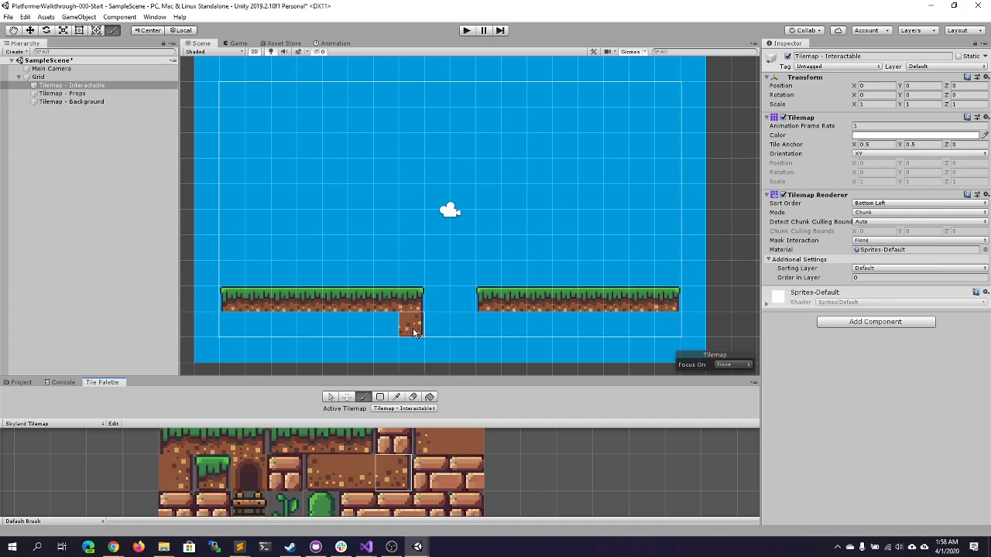
{"action": "left_click", "coordinate": [666, 325]}
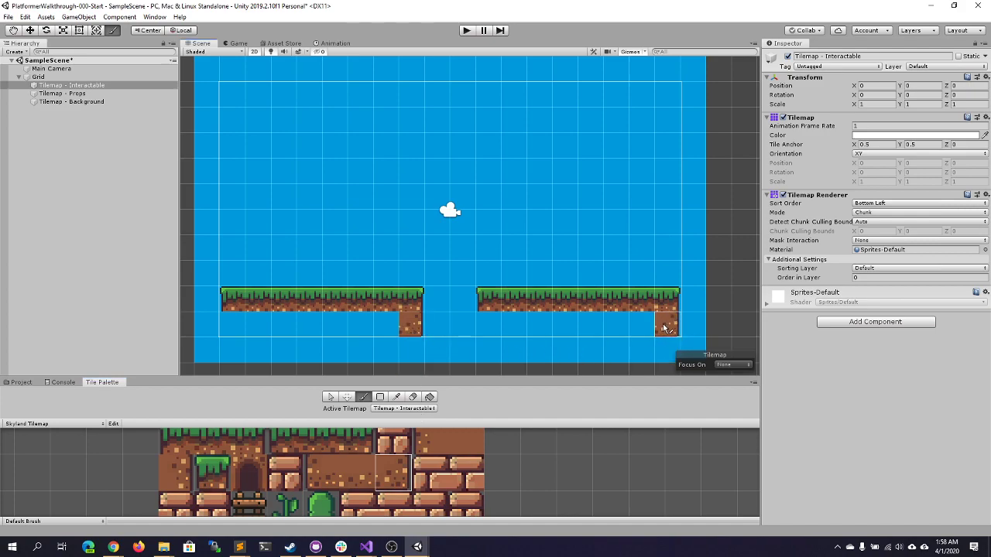
- Paint the left-edge dirt tile beneath both platforms' left ends and fill the rest of each lower row with the middle dirt tile
{"action": "left_click", "coordinate": [322, 476]}
{"action": "left_click", "coordinate": [233, 323]}
{"action": "left_click", "coordinate": [489, 324]}
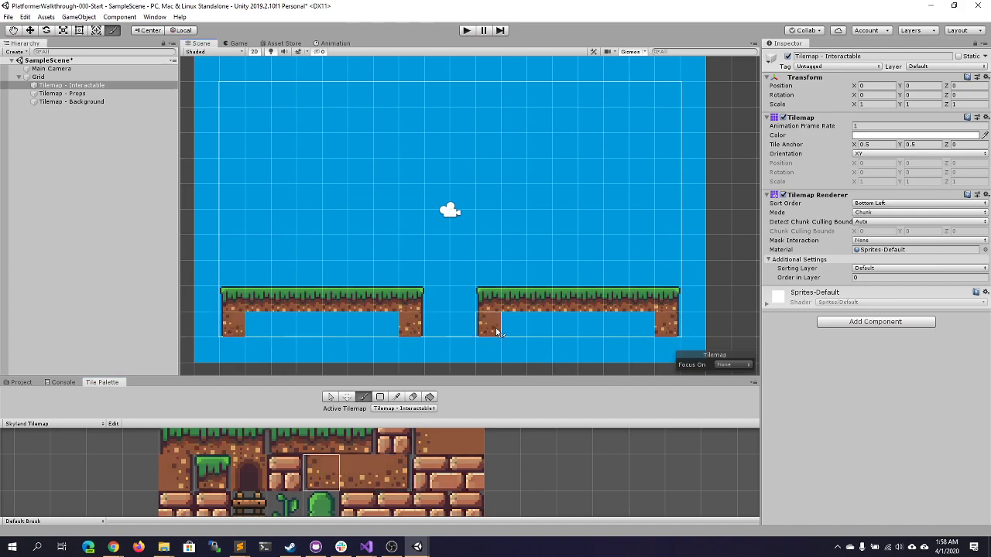
{"action": "left_click", "coordinate": [350, 478]}
{"action": "left_click_drag", "start_coordinate": [260, 331], "coordinate": [391, 325]}
{"action": "left_click", "coordinate": [517, 326]}
{"action": "left_click_drag", "start_coordinate": [520, 330], "coordinate": [650, 325]}
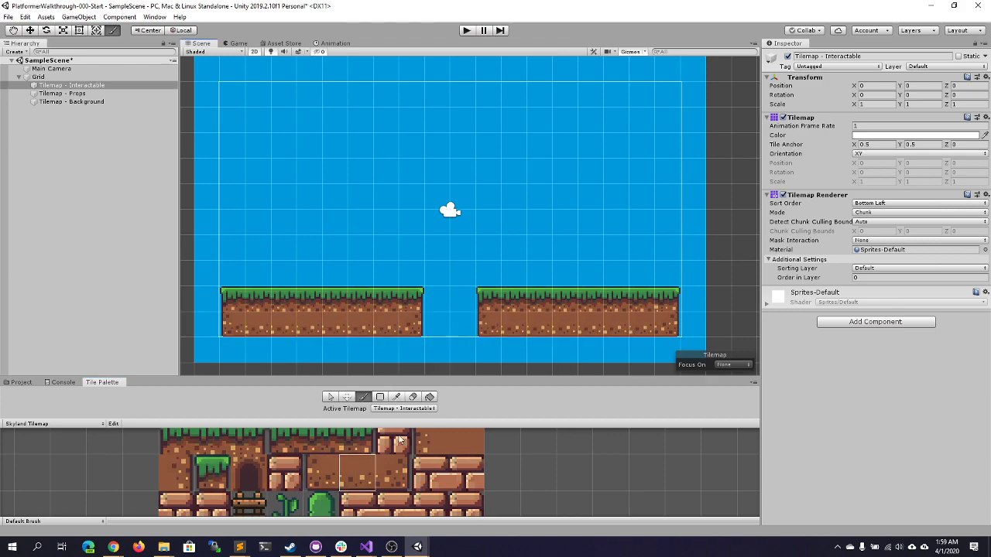
- Paint the water tile across the two-cell gap between the platforms, level with the dirt row
{"action": "middle_click_drag", "start_coordinate": [335, 472], "coordinate": [347, 422]}
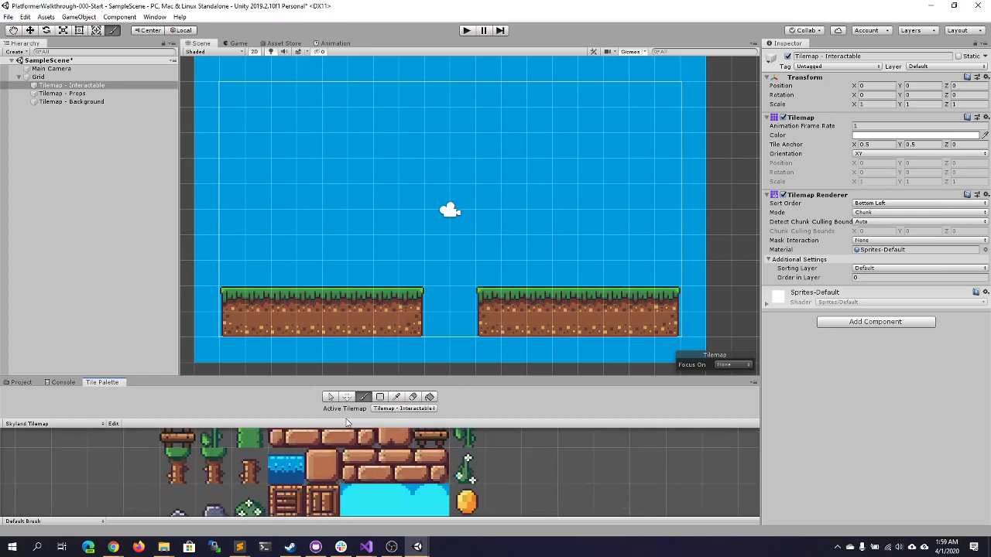
{"action": "left_click", "coordinate": [276, 468]}
{"action": "left_click", "coordinate": [437, 327]}
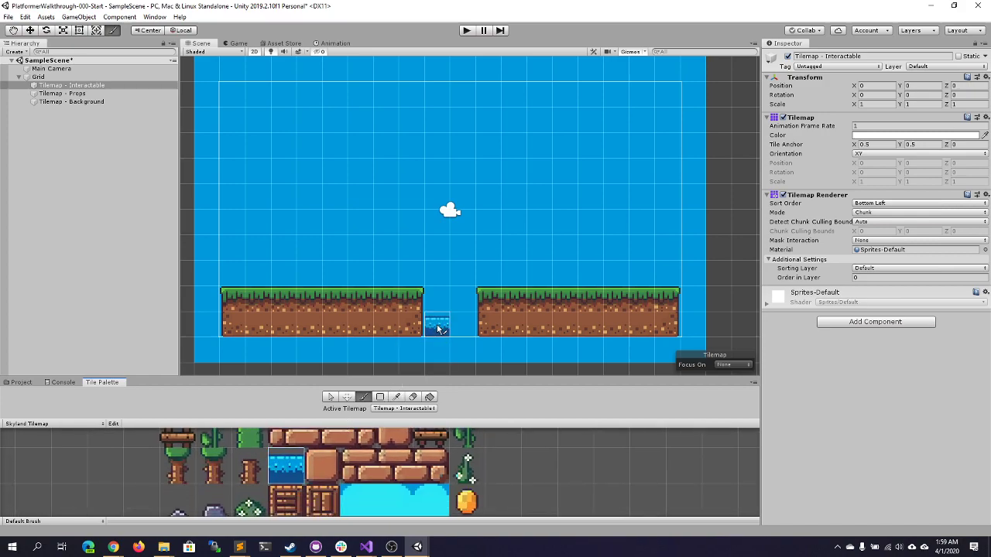
{"action": "left_click", "coordinate": [458, 328]}
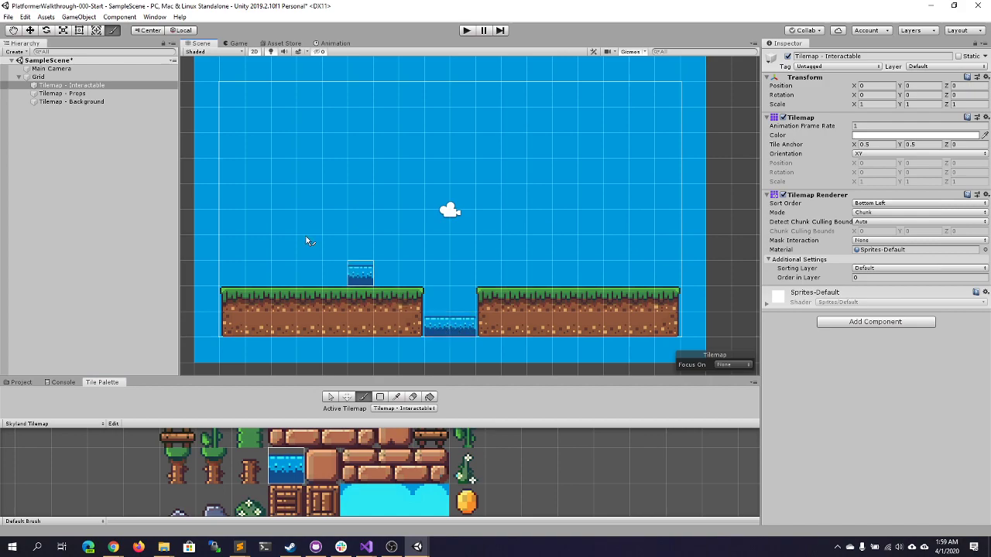
- Paint the water tile in both gap cells on Tilemap - Props as well
{"action": "left_click", "coordinate": [84, 94]}
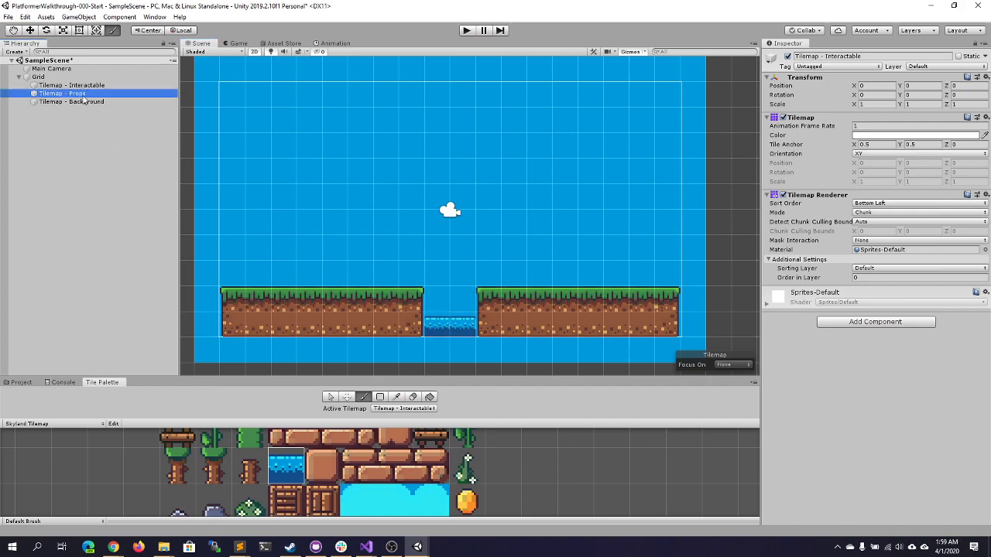
{"action": "left_click", "coordinate": [431, 329]}
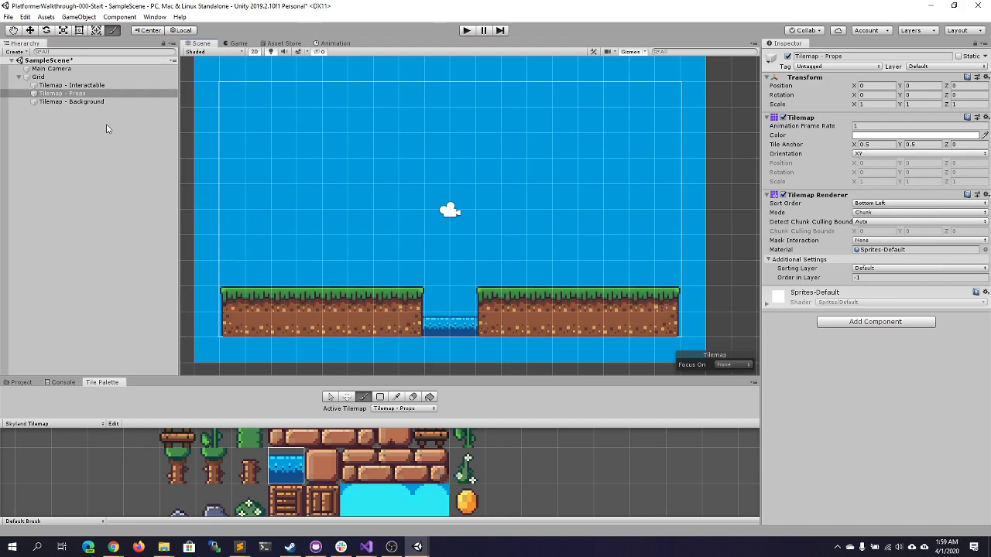
{"action": "left_click", "coordinate": [70, 85]}
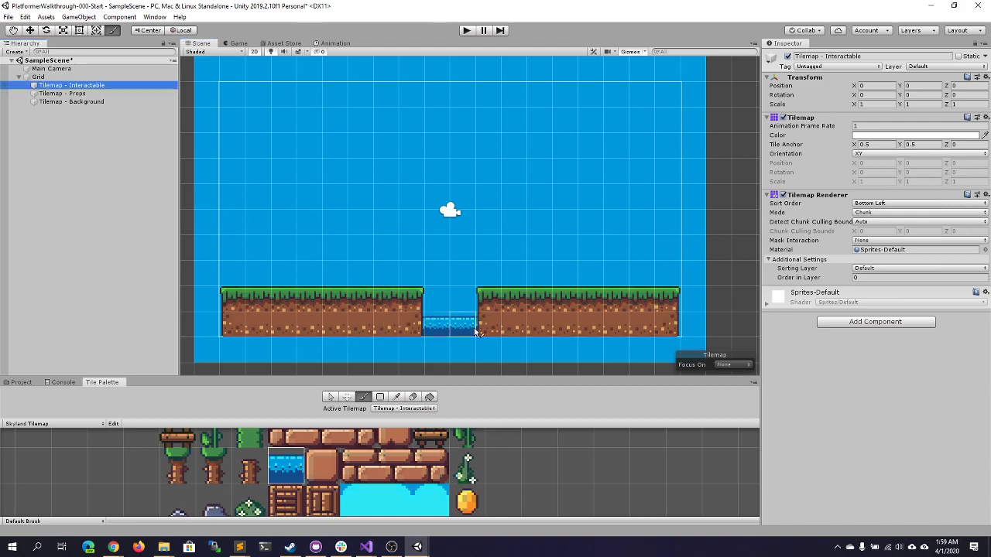
{"action": "left_click", "coordinate": [77, 93]}
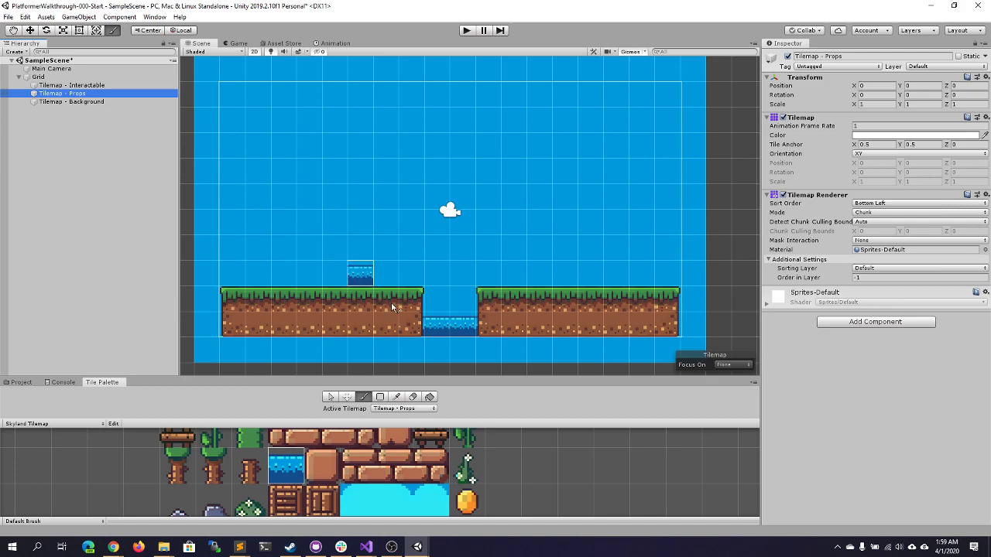
{"action": "left_click", "coordinate": [465, 328]}
- On Tilemap - Interactable, place four horizontal-plank crates above the right platform as the outline of a staircase rising to the right
{"action": "left_click", "coordinate": [77, 86]}
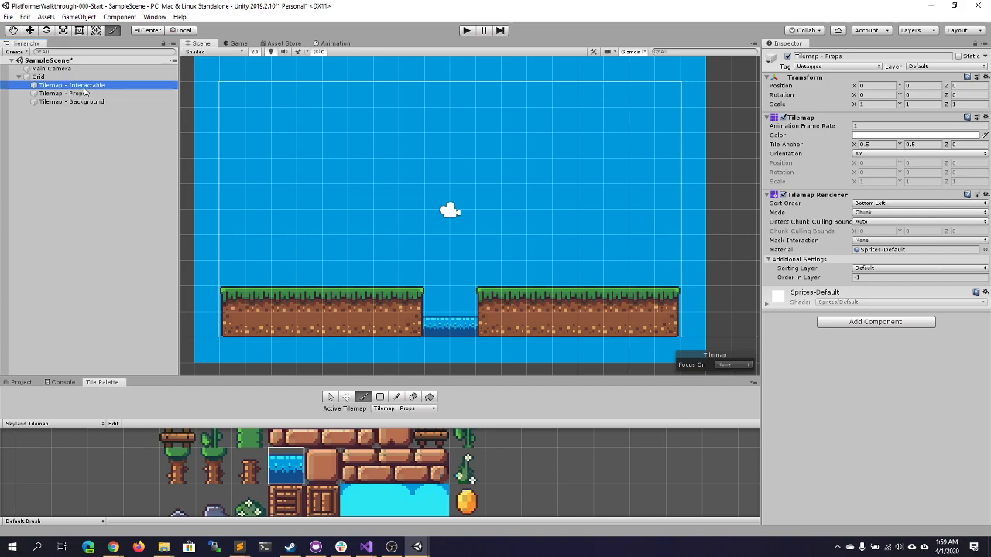
{"action": "left_click", "coordinate": [288, 501]}
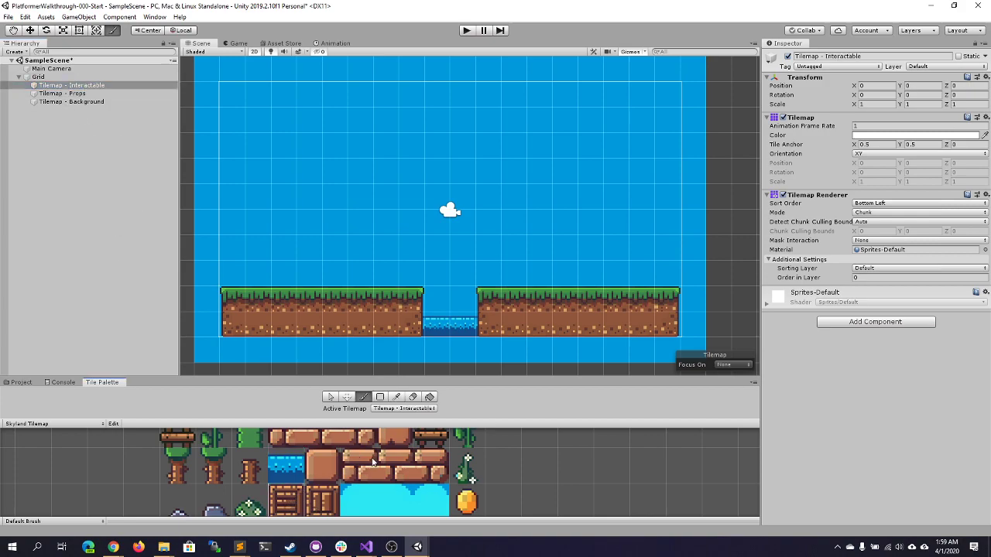
{"action": "left_click", "coordinate": [567, 276]}
{"action": "left_click", "coordinate": [617, 249]}
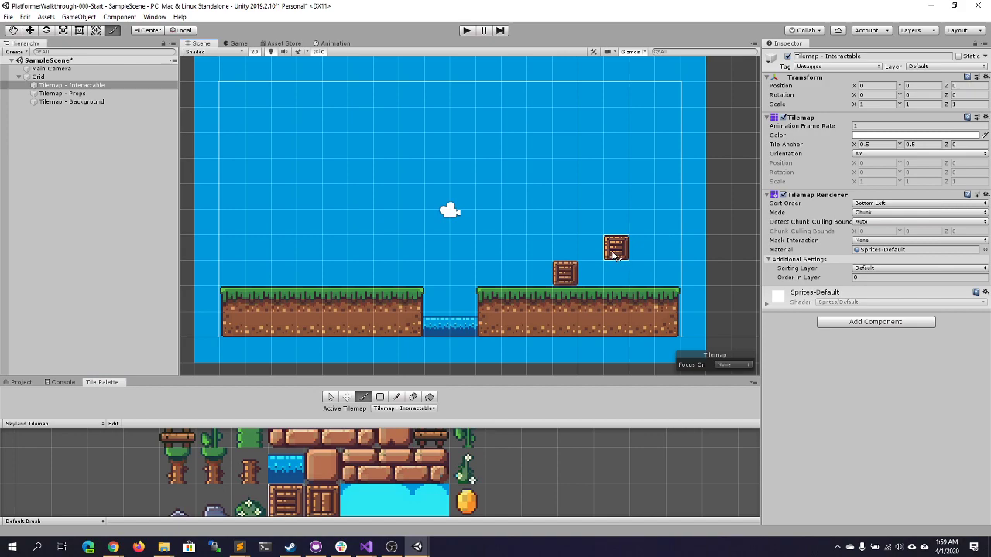
{"action": "left_click", "coordinate": [643, 274]}
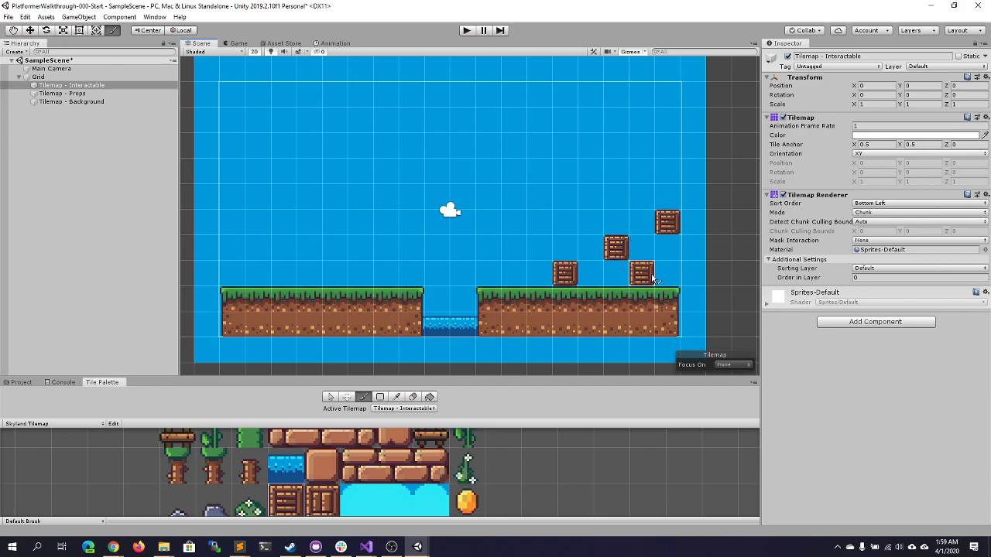
- Fill the gaps in the crate staircase with vertical-plank crates and place a gold coin on top of the highest crate
{"action": "left_click", "coordinate": [331, 487]}
{"action": "left_click", "coordinate": [590, 273]}
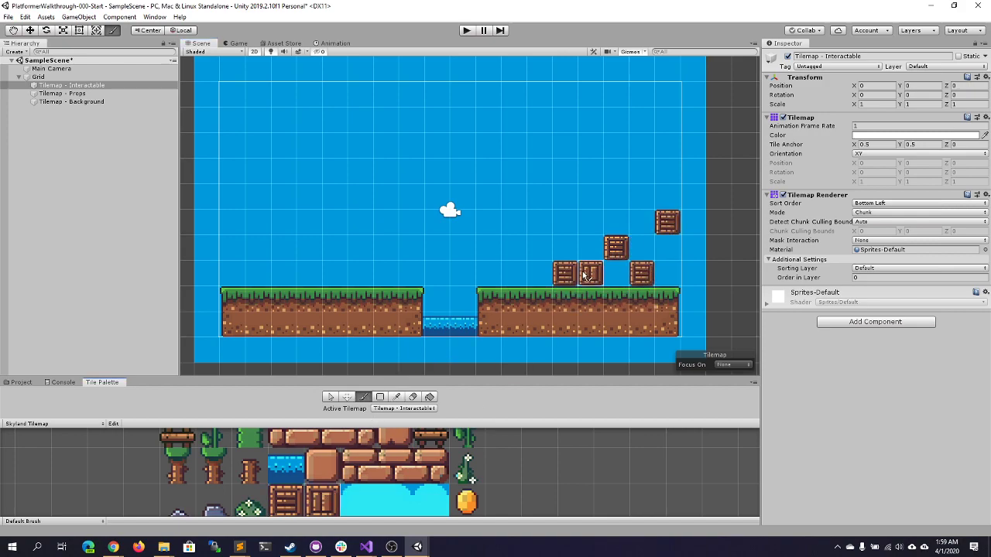
{"action": "left_click", "coordinate": [616, 274]}
{"action": "left_click", "coordinate": [642, 249]}
{"action": "left_click", "coordinate": [667, 248]}
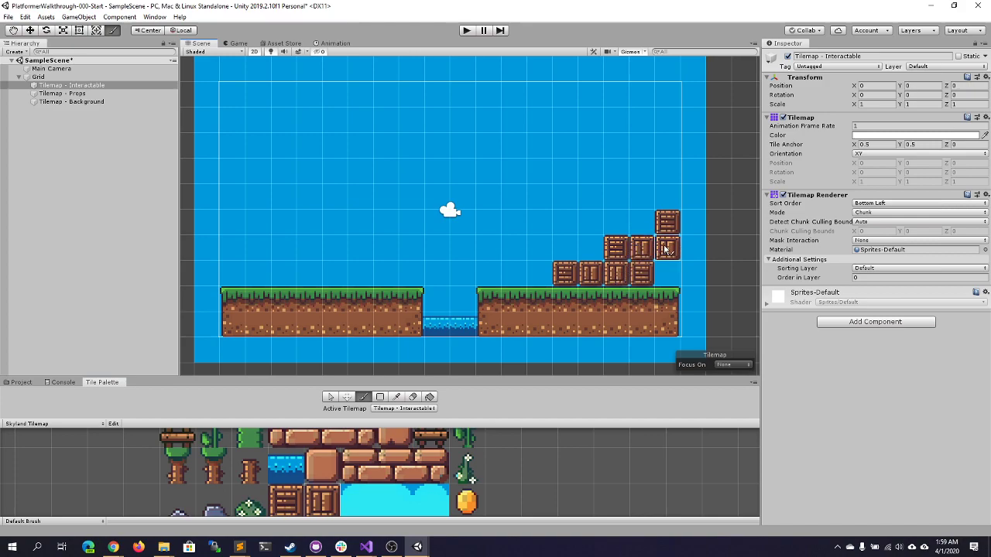
{"action": "left_click", "coordinate": [667, 274]}
{"action": "left_click", "coordinate": [468, 502]}
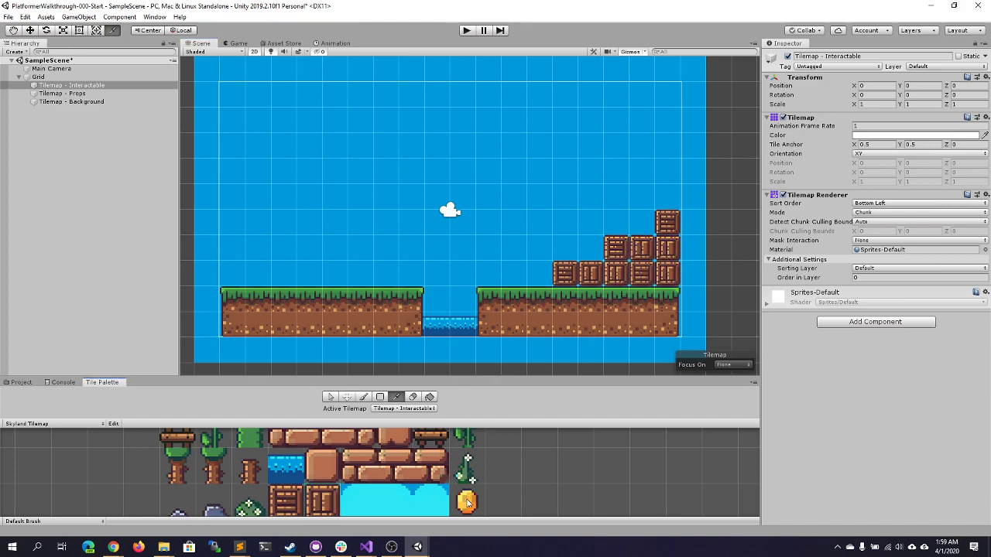
{"action": "left_click", "coordinate": [669, 197]}
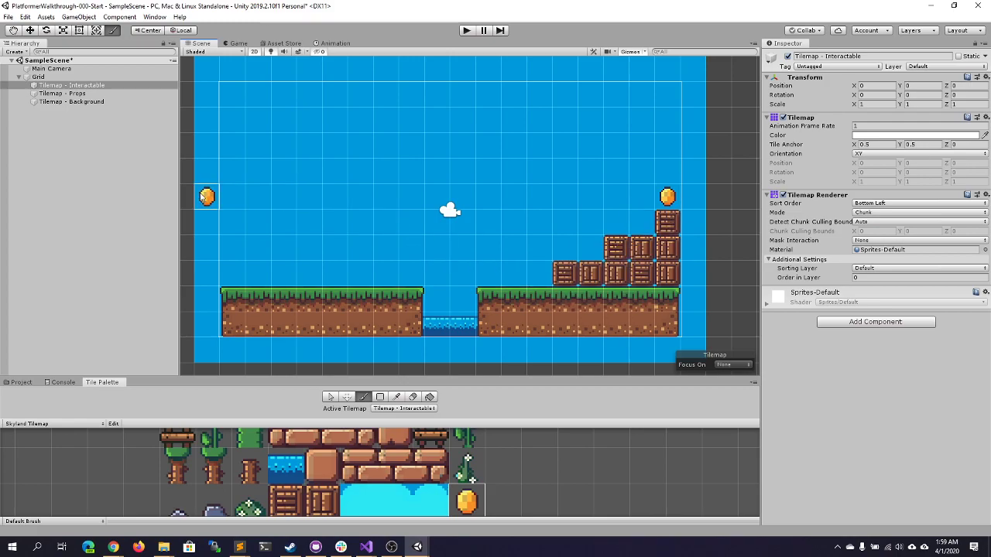
- On Tilemap - Props, place the larger rock at the right platform's left end and the small rock on the left platform's third tile
{"action": "left_click", "coordinate": [74, 93]}
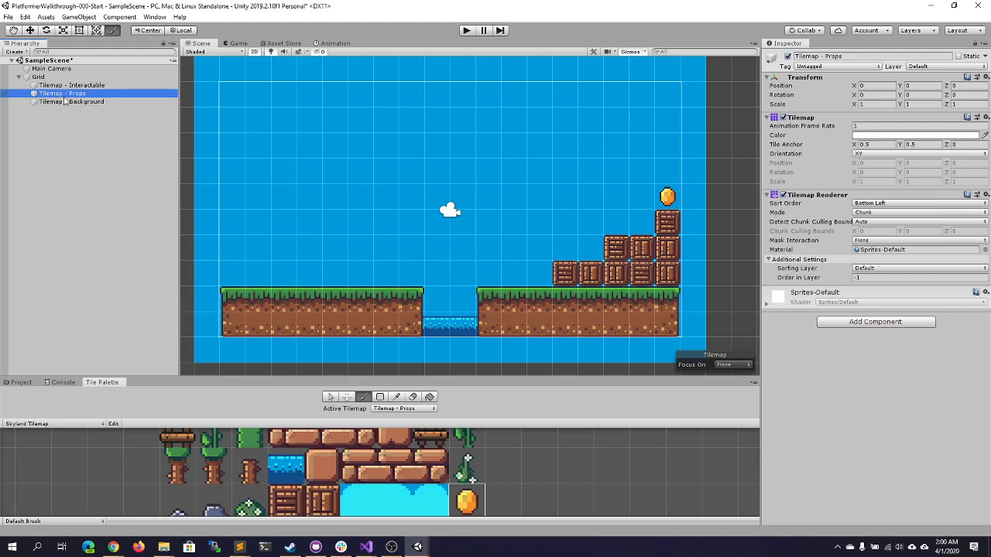
{"action": "scroll", "coordinate": [287, 472], "scroll_direction": "down", "scroll_amount": 1}
{"action": "middle_click_drag", "start_coordinate": [288, 476], "coordinate": [290, 447]}
{"action": "left_click", "coordinate": [229, 475]}
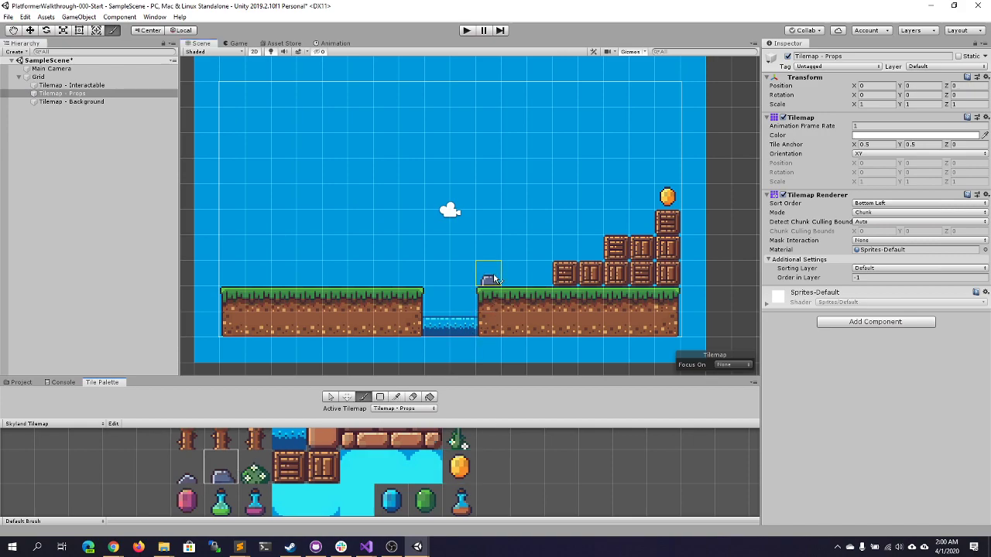
{"action": "left_click", "coordinate": [495, 280]}
{"action": "left_click", "coordinate": [187, 474]}
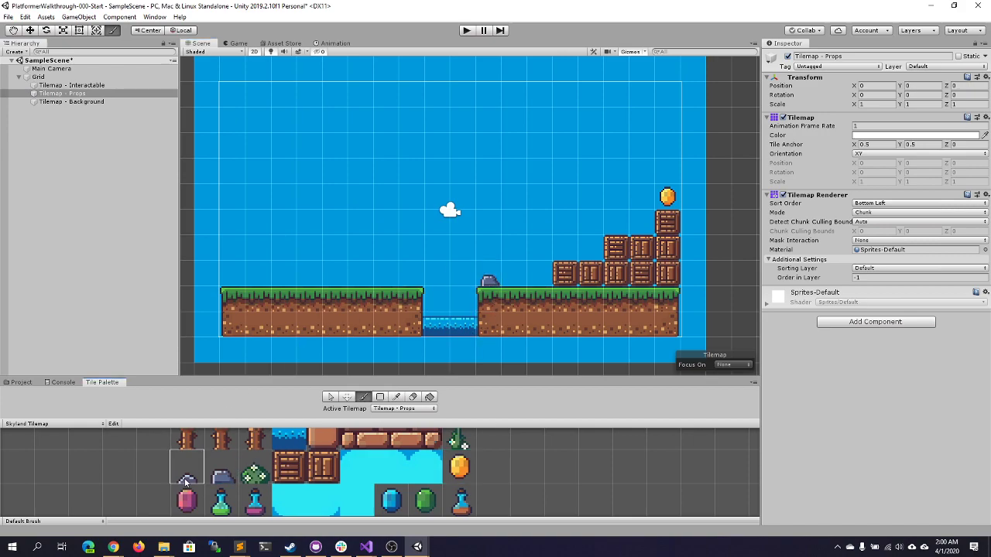
{"action": "left_click", "coordinate": [284, 284]}
- On Tilemap - Props, place the flowering bush on the left platform's first tile and the tall flowering plant on its second-to-last tile
{"action": "left_click", "coordinate": [255, 469]}
{"action": "left_click", "coordinate": [232, 281]}
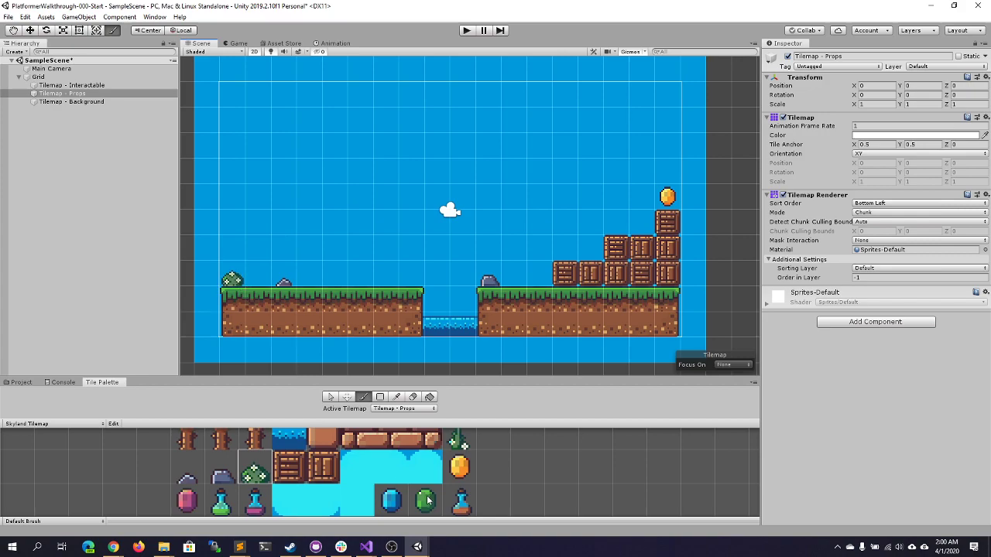
{"action": "left_click", "coordinate": [459, 443]}
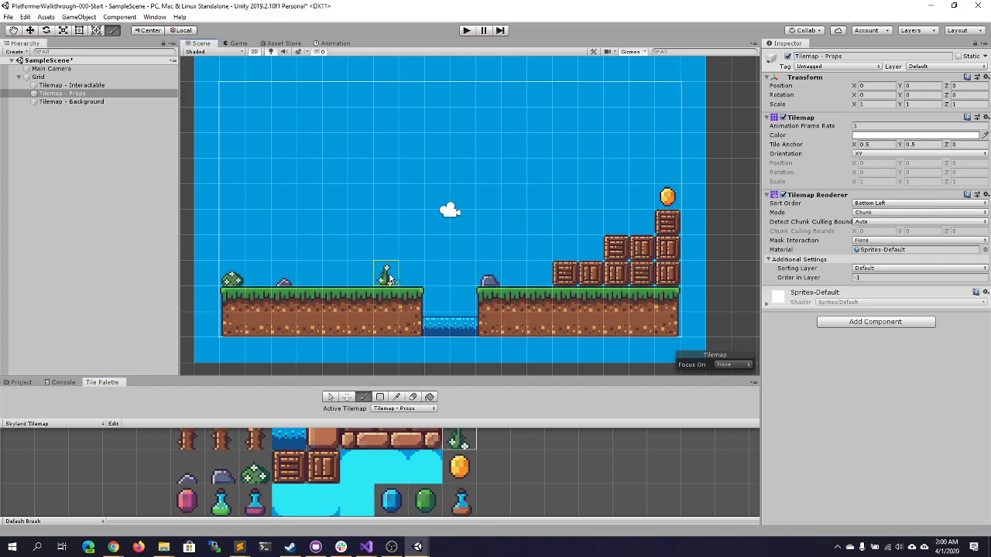
{"action": "left_click", "coordinate": [385, 277]}
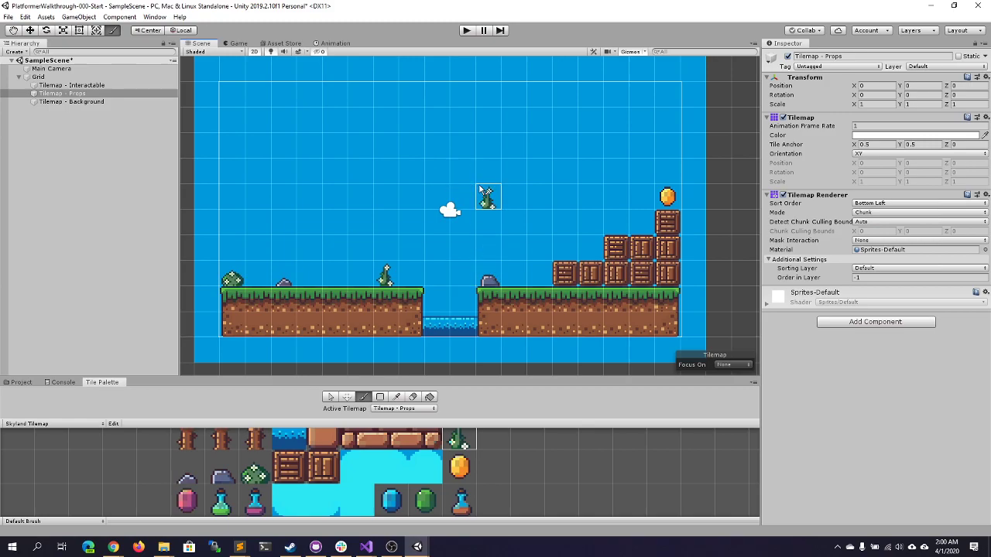
- Preview the level in the Game view, check the available aspect ratio options, and return to the Scene view
{"action": "left_click", "coordinate": [238, 43]}
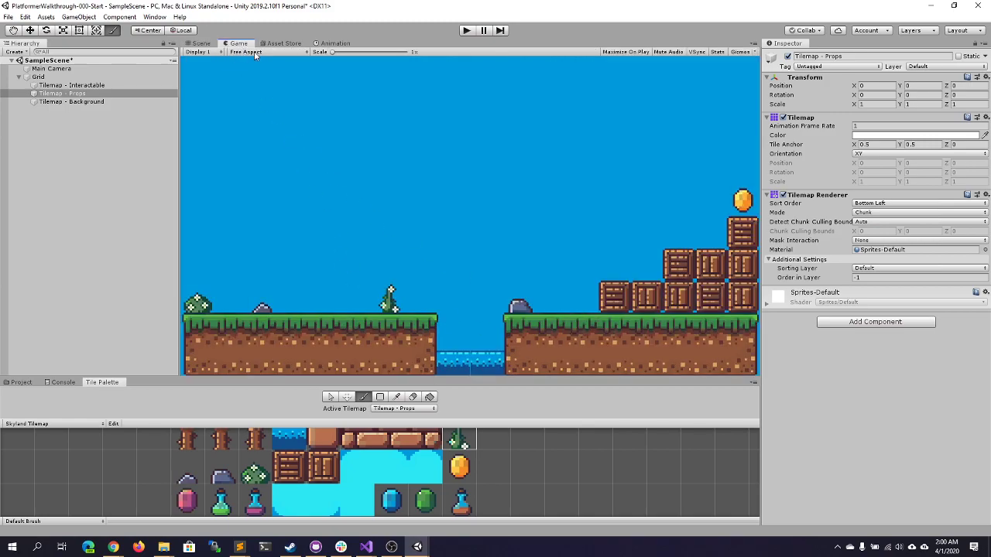
{"action": "left_click", "coordinate": [246, 52]}
{"action": "left_click", "coordinate": [254, 55]}
{"action": "left_click", "coordinate": [255, 55]}
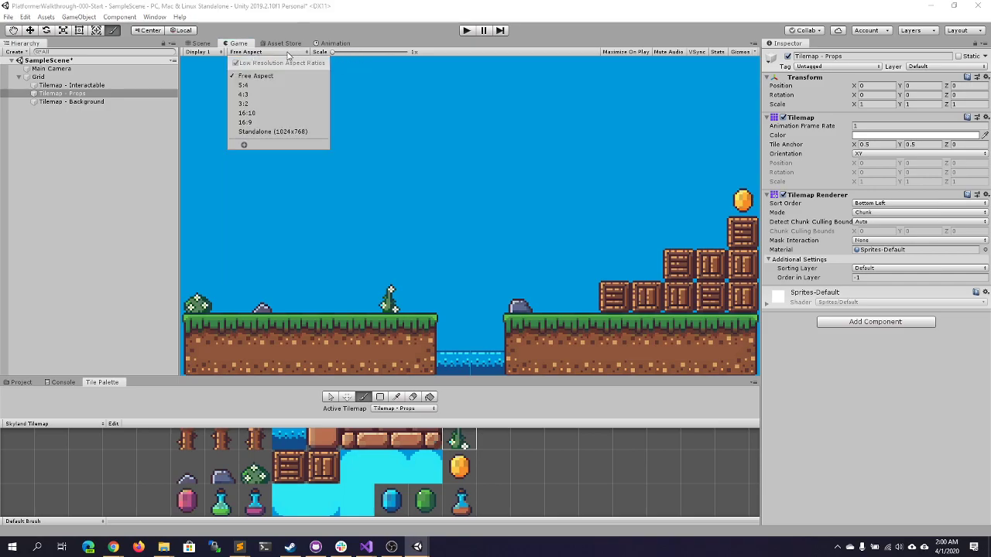
{"action": "left_click", "coordinate": [255, 54]}
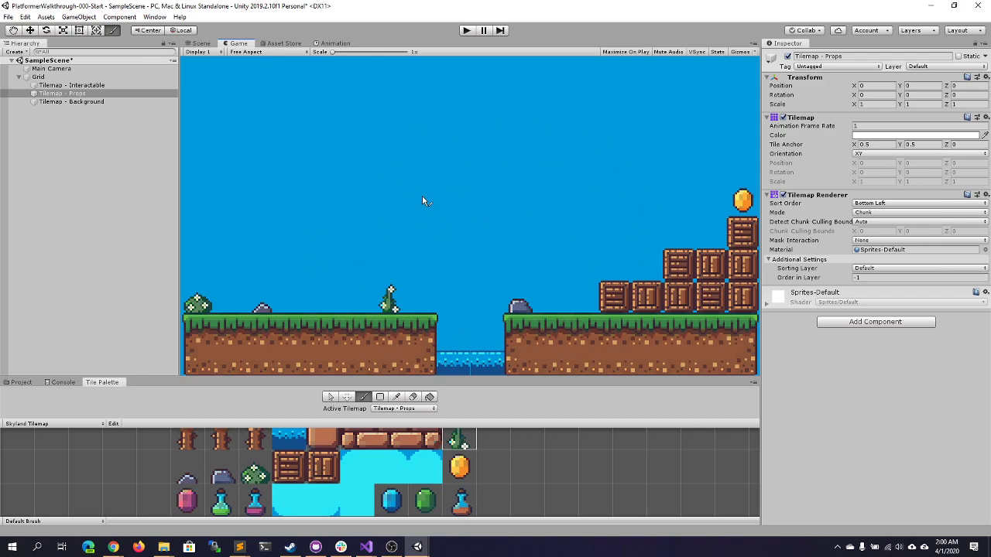
{"action": "left_click", "coordinate": [200, 44]}
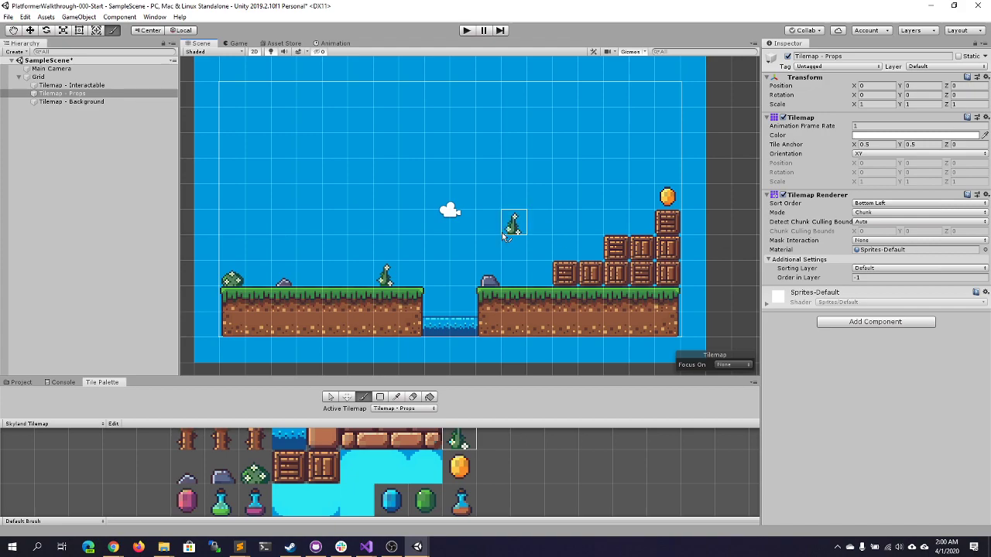
- Add a Tilemap Collider 2D component to Tilemap - Interactable
{"action": "left_click", "coordinate": [100, 86]}
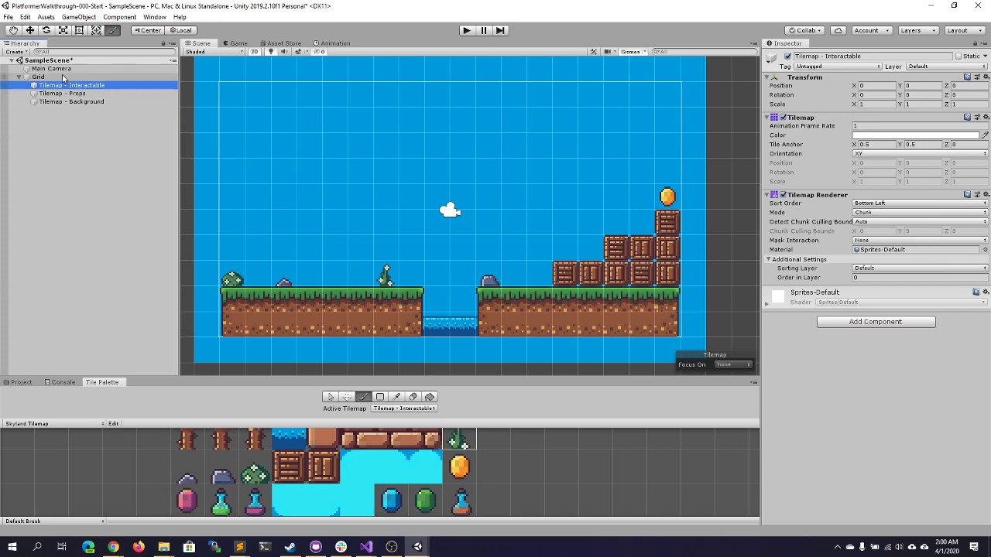
{"action": "key", "text": "F2"}
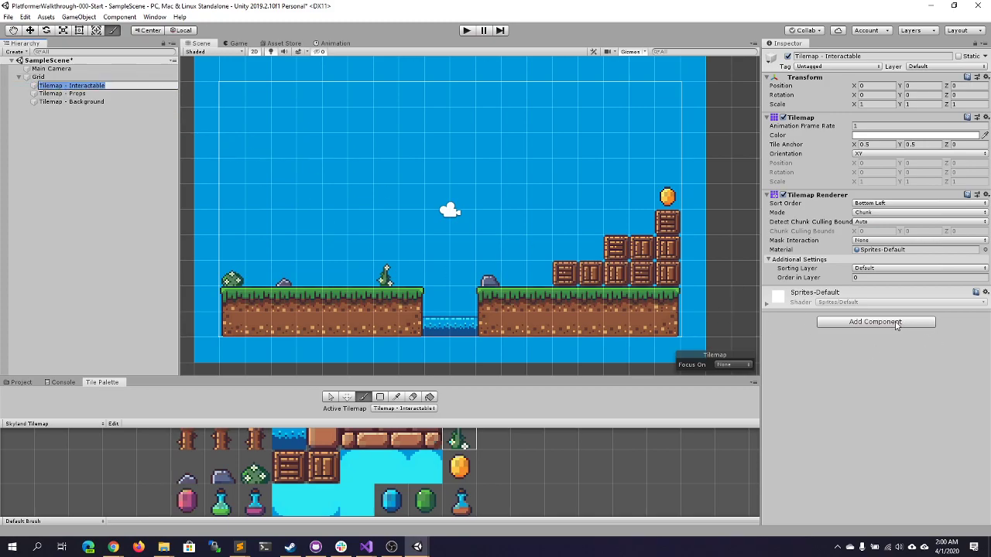
{"action": "left_click", "coordinate": [896, 323]}
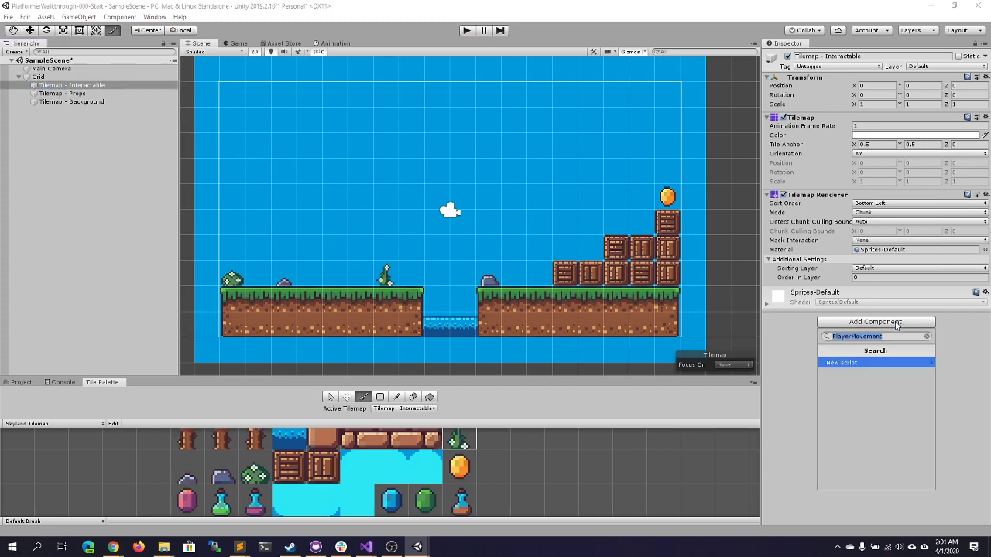
{"action": "type", "text": "tile"}
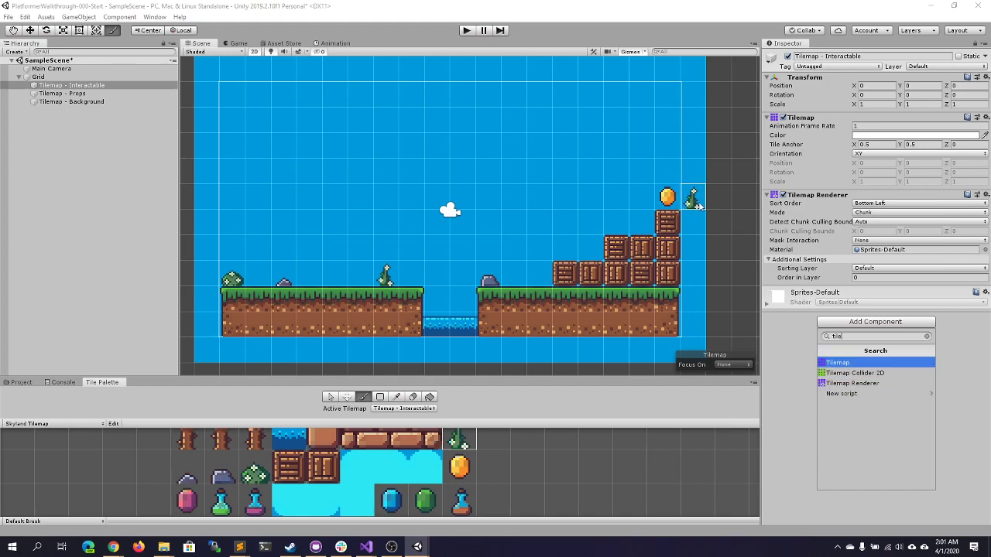
{"action": "left_click", "coordinate": [867, 374]}
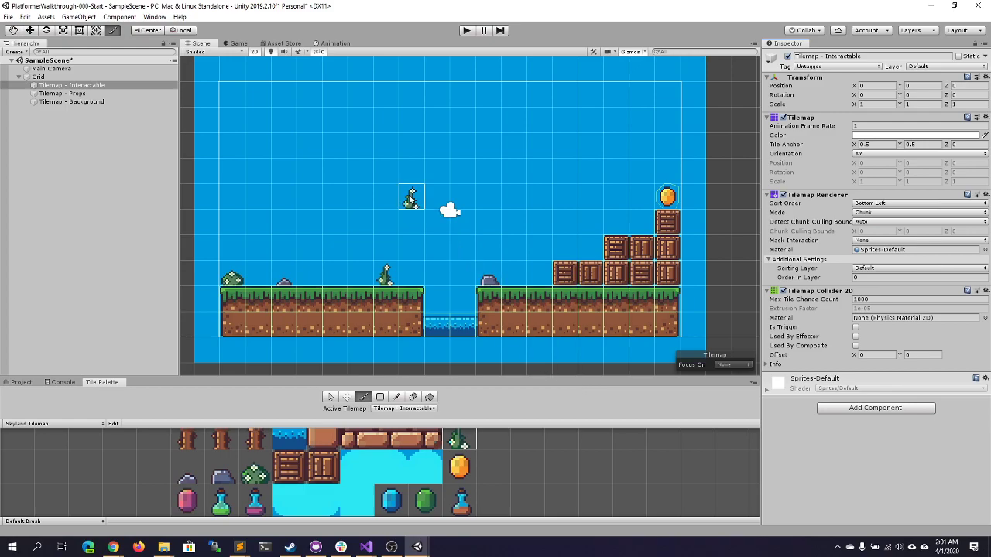
- Create a new layer named Environment in User Layer 8
{"action": "left_click", "coordinate": [96, 86]}
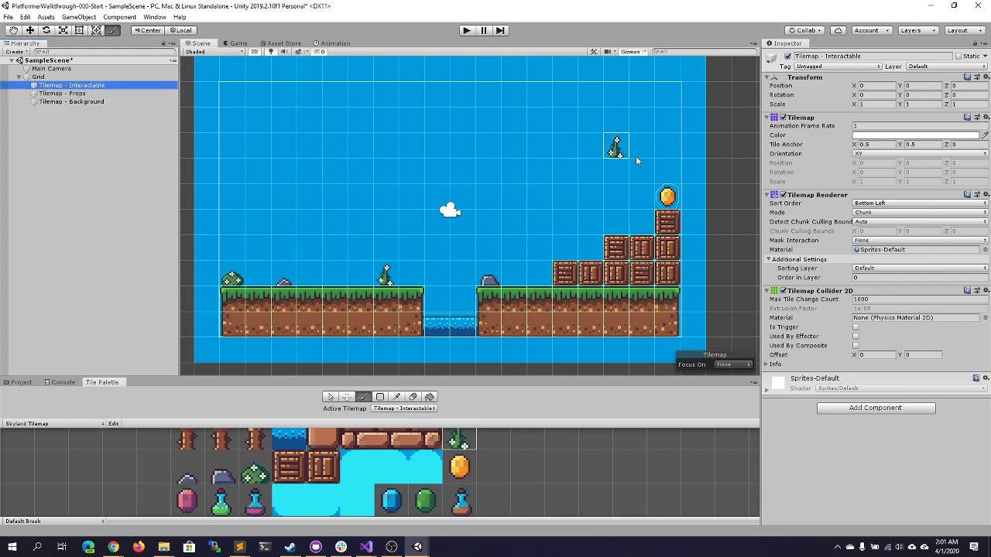
{"action": "left_click", "coordinate": [930, 68]}
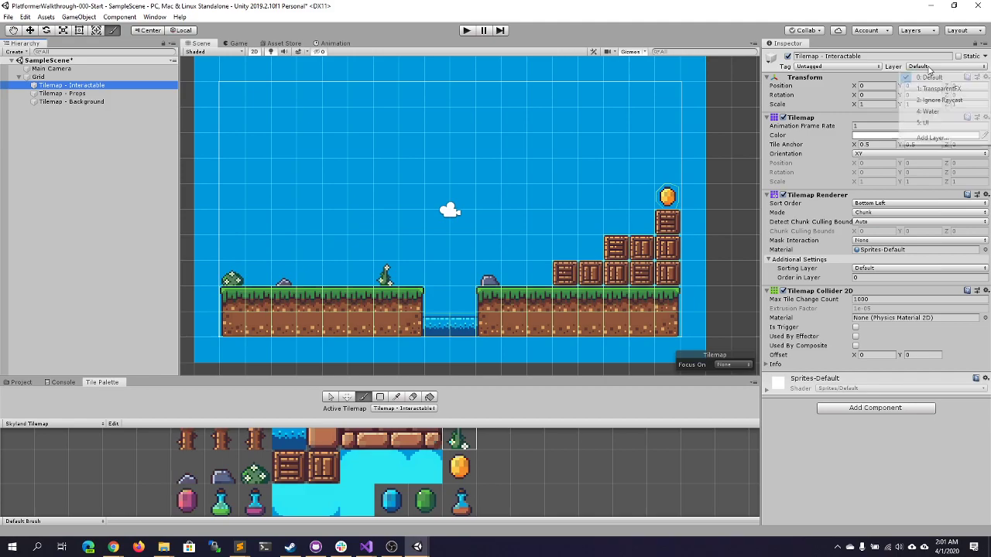
{"action": "left_click", "coordinate": [932, 137]}
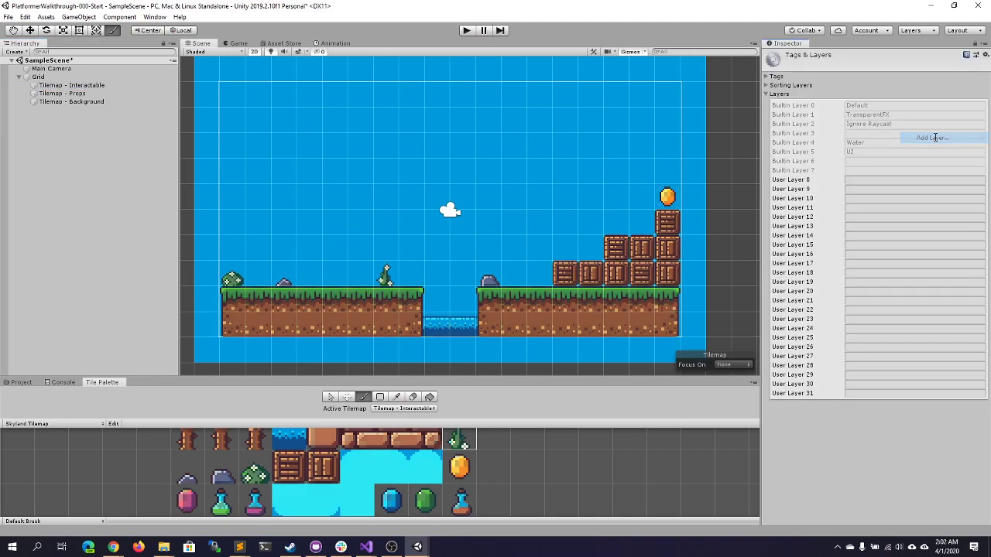
{"action": "left_click", "coordinate": [855, 180]}
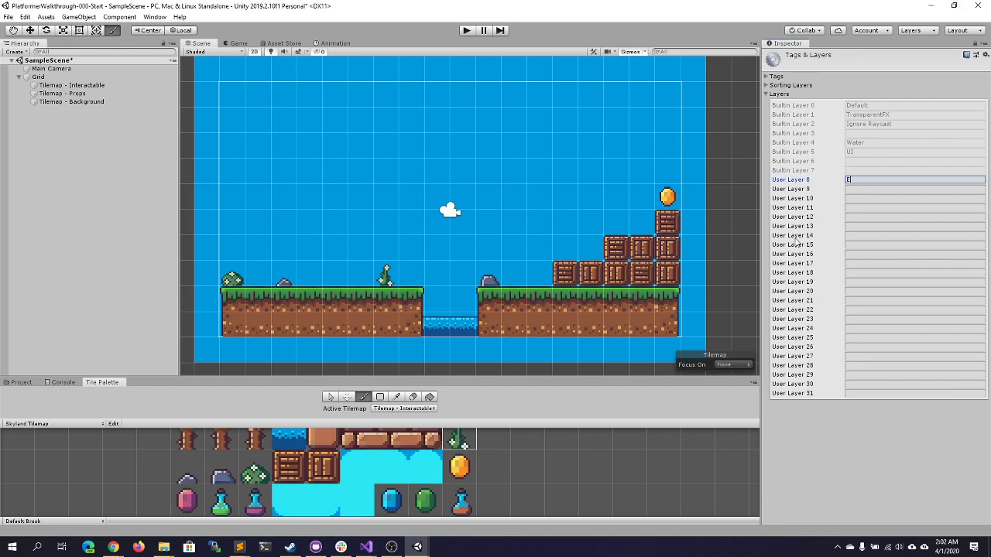
{"action": "type", "text": "Environment"}
- Assign Tilemap - Interactable to the Environment layer
{"action": "left_click", "coordinate": [77, 87]}
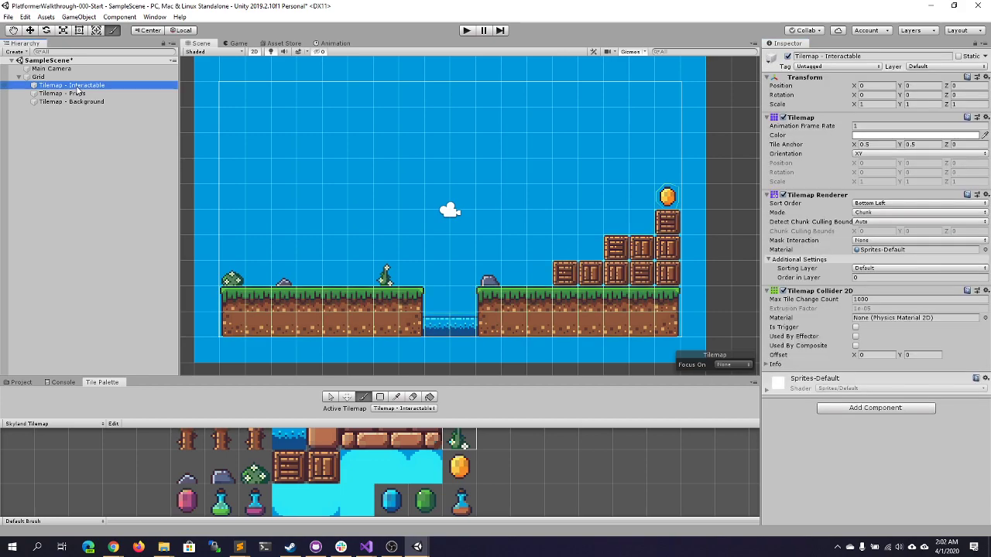
{"action": "left_click", "coordinate": [936, 67]}
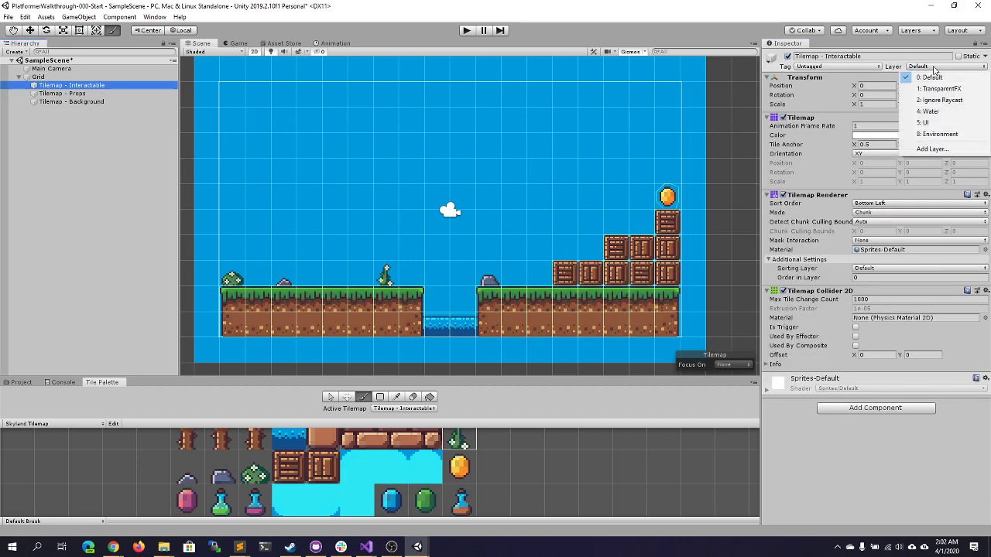
{"action": "left_click", "coordinate": [938, 136]}
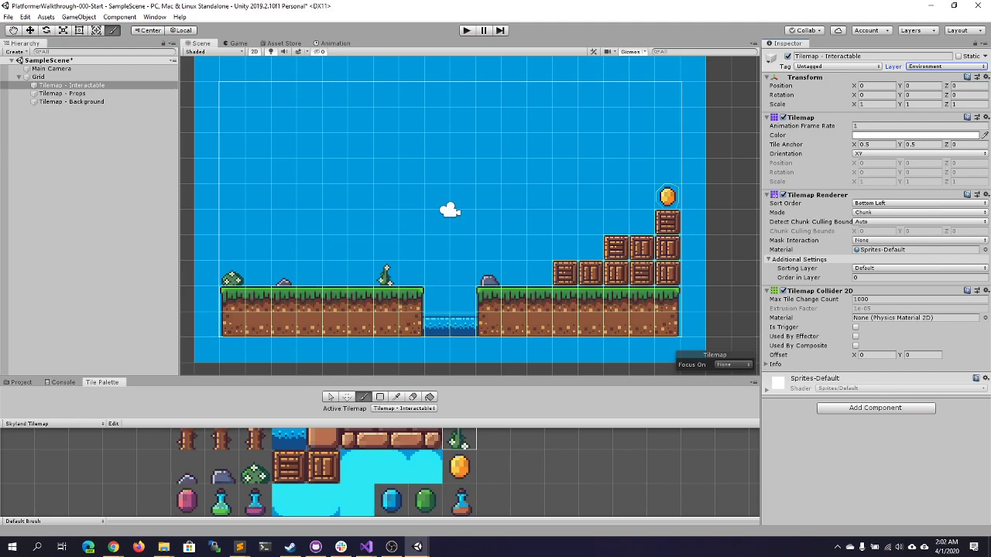
{"action": "key", "text": "alt+Tab"}
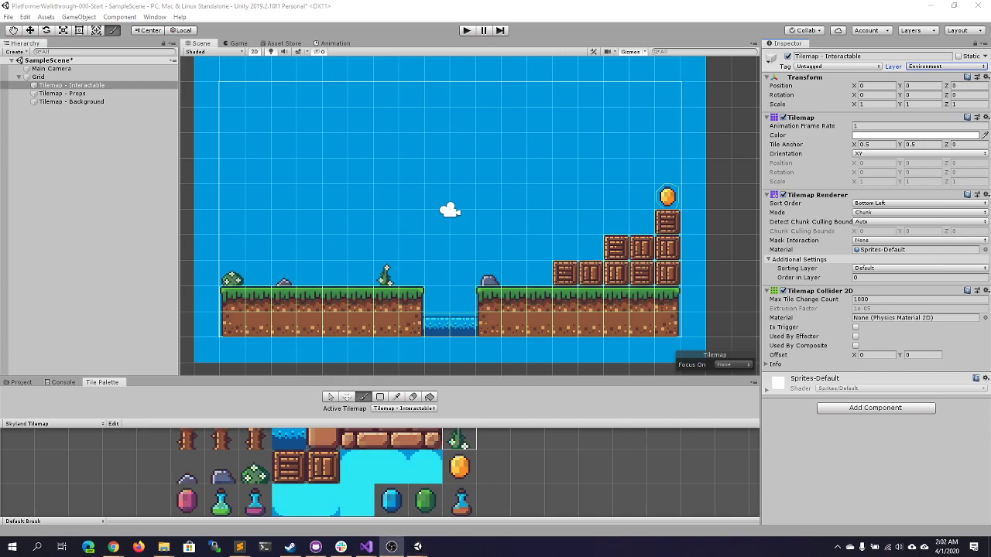